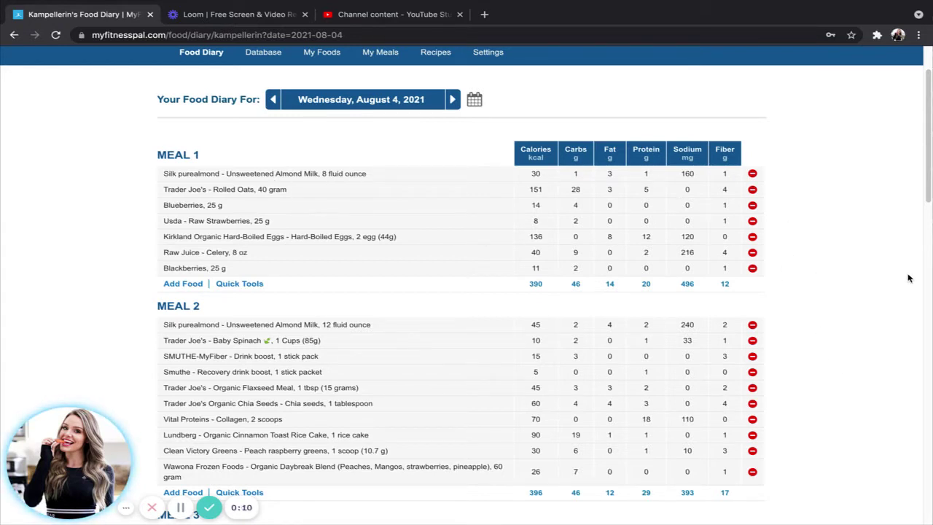
- Change the Kirkland Brazil Nuts in Meal 4 from 8.0 to 5 grams
{"action": "scroll", "coordinate": [887, 294], "scroll_direction": "down", "scroll_amount": 5}
{"action": "scroll", "coordinate": [874, 307], "scroll_direction": "down", "scroll_amount": 8}
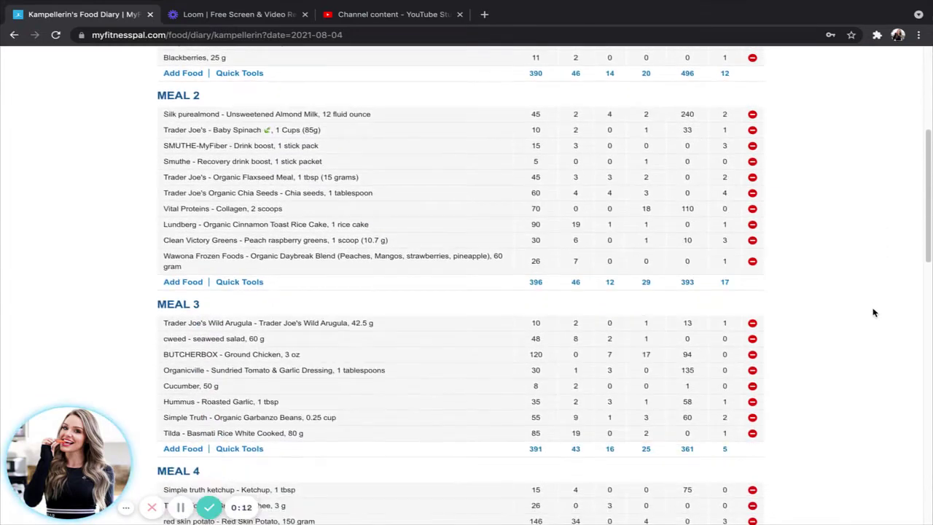
{"action": "scroll", "coordinate": [874, 316], "scroll_direction": "down", "scroll_amount": 4}
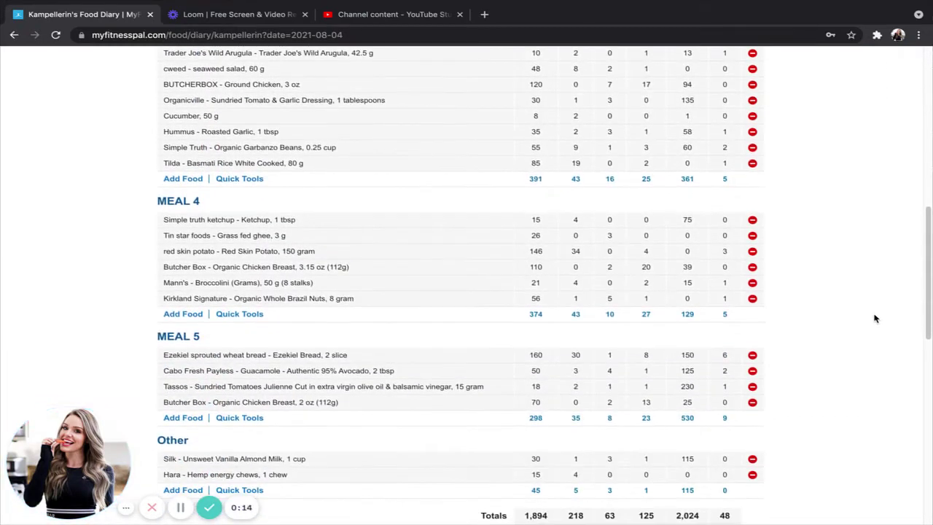
{"action": "scroll", "coordinate": [732, 460], "scroll_direction": "down", "scroll_amount": 1}
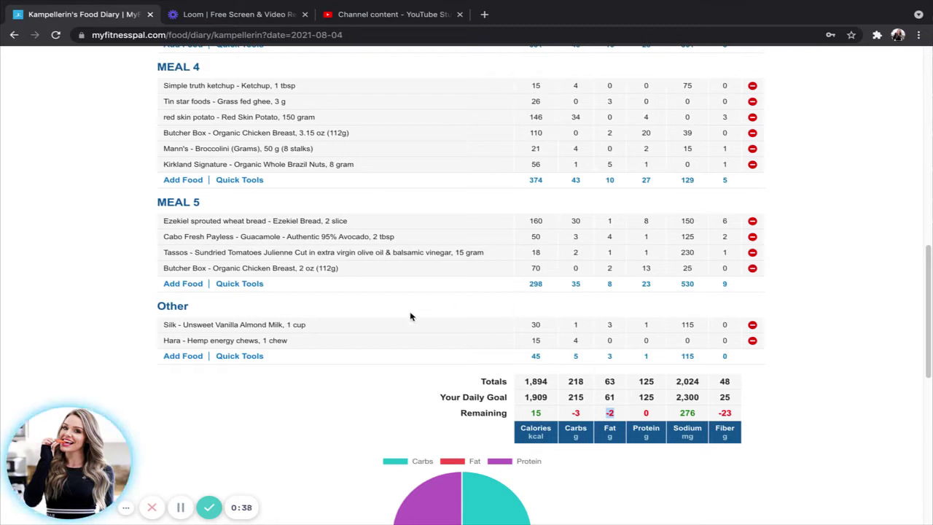
{"action": "scroll", "coordinate": [437, 328], "scroll_direction": "up", "scroll_amount": 1}
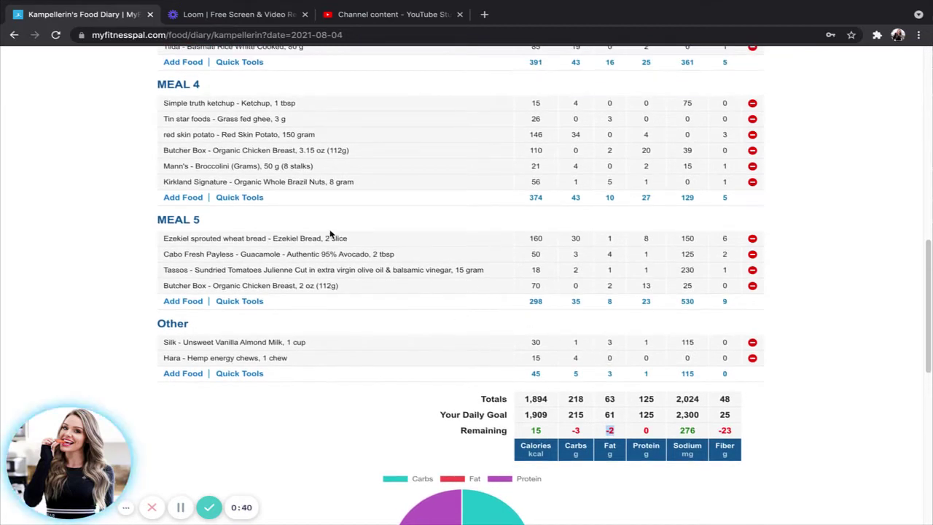
{"action": "left_click", "coordinate": [312, 184]}
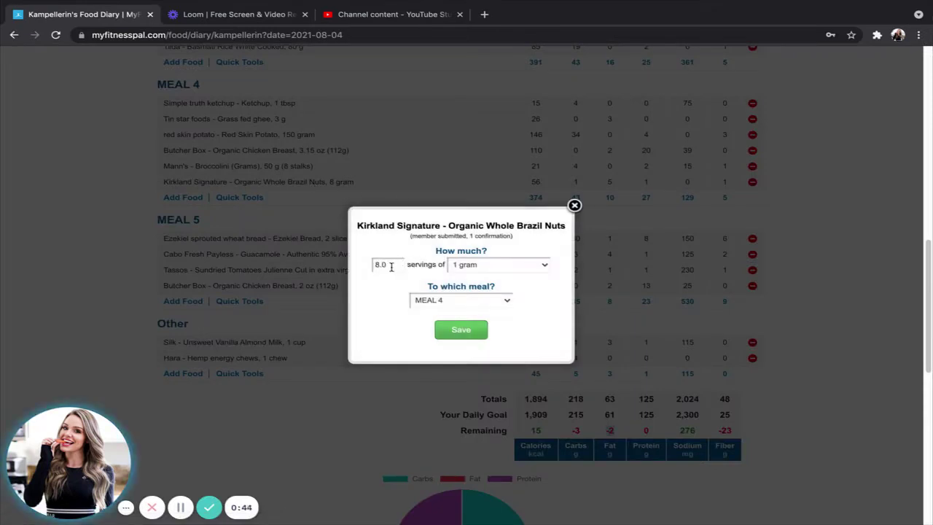
{"action": "double_click", "coordinate": [390, 266]}
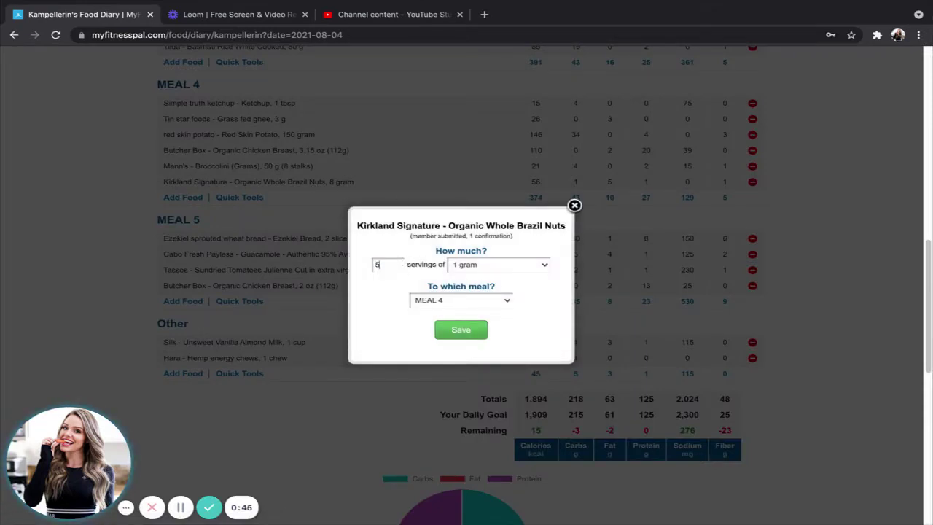
{"action": "left_click", "coordinate": [455, 332]}
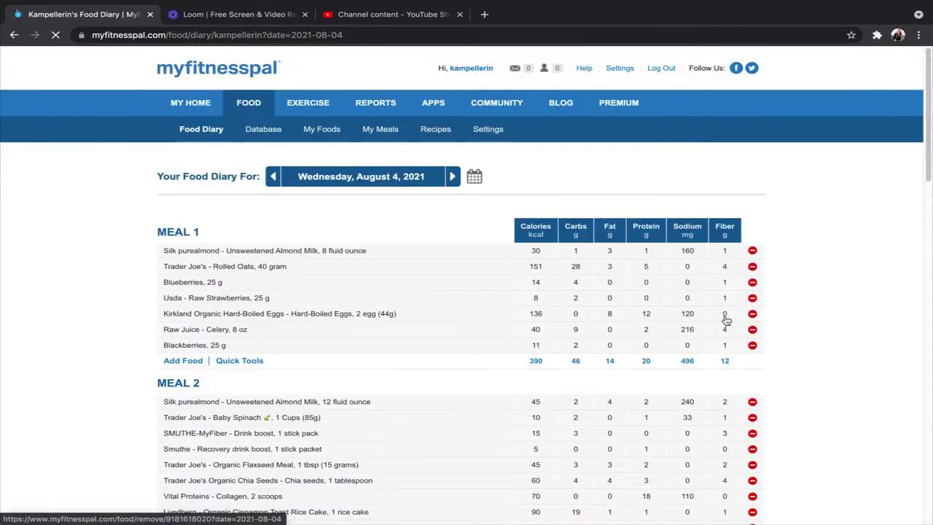
- Check the totals now show 1,873 calories with 0 g fat remaining
{"action": "scroll", "coordinate": [780, 336], "scroll_direction": "down", "scroll_amount": 2}
{"action": "scroll", "coordinate": [786, 343], "scroll_direction": "down", "scroll_amount": 5}
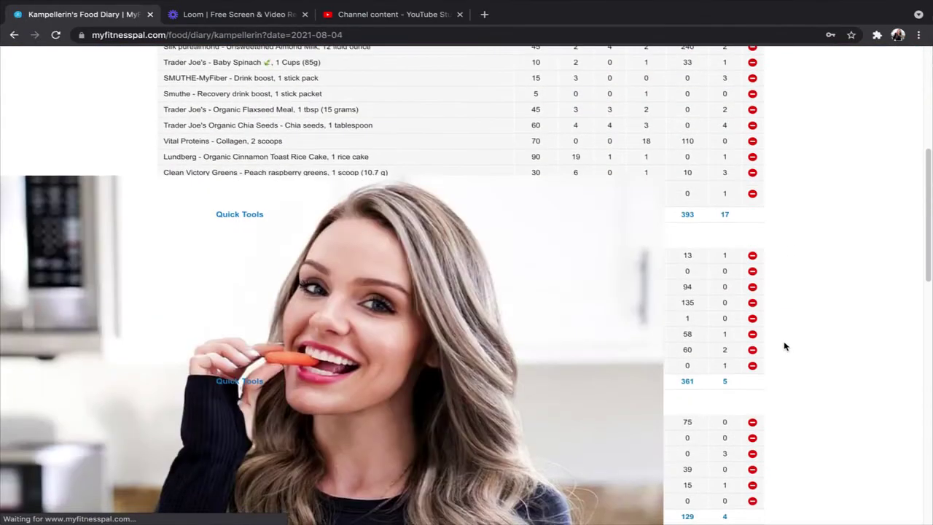
{"action": "scroll", "coordinate": [783, 349], "scroll_direction": "down", "scroll_amount": 4}
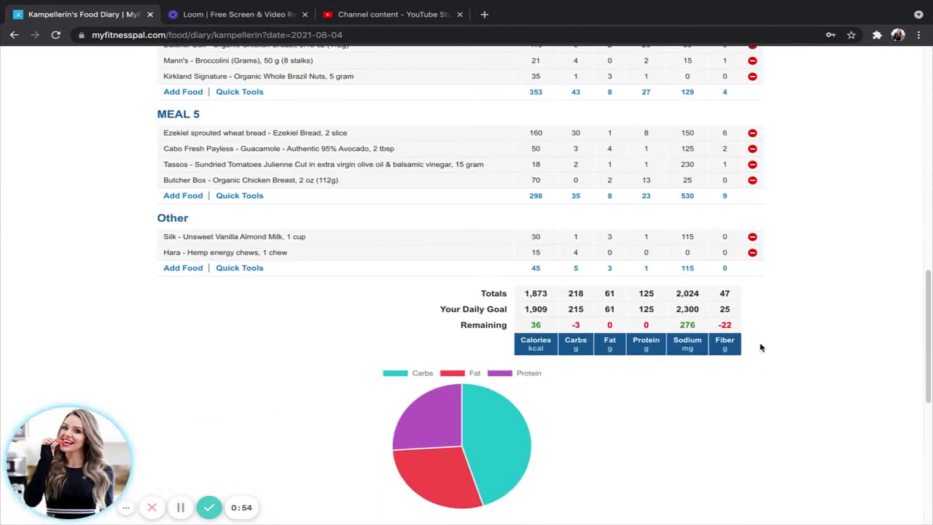
{"action": "double_click", "coordinate": [610, 325]}
- Review the meal totals: Meal 1 and Meal 2 carbs at 46, Meal 2 protein at 29
{"action": "scroll", "coordinate": [344, 310], "scroll_direction": "up", "scroll_amount": 4}
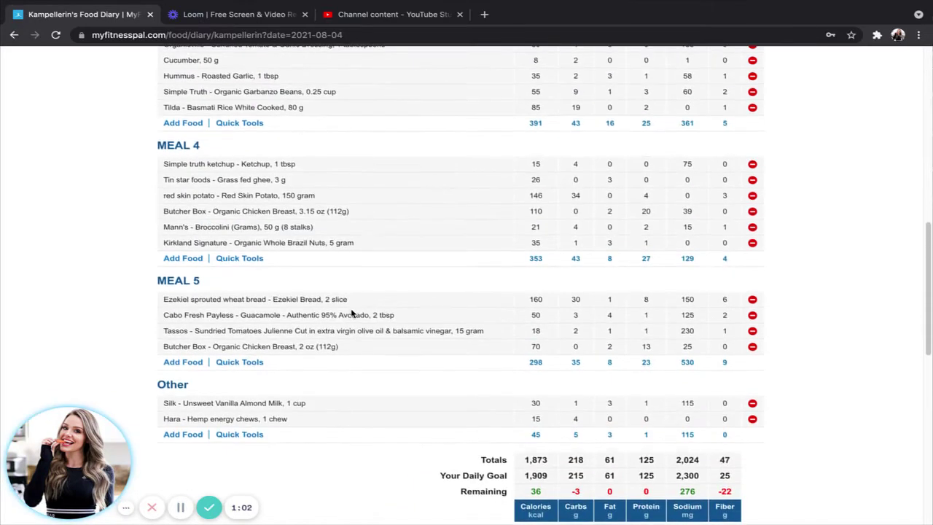
{"action": "scroll", "coordinate": [357, 317], "scroll_direction": "up", "scroll_amount": 3}
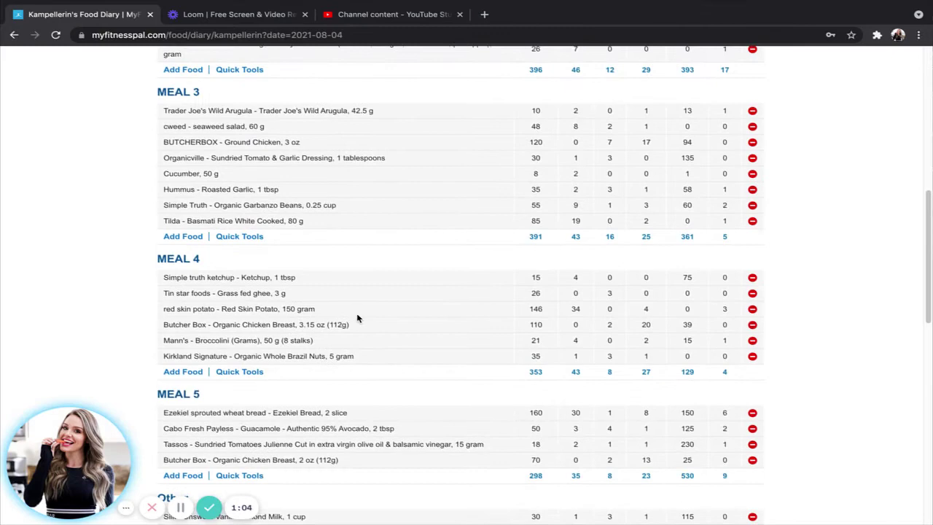
{"action": "scroll", "coordinate": [371, 321], "scroll_direction": "up", "scroll_amount": 3}
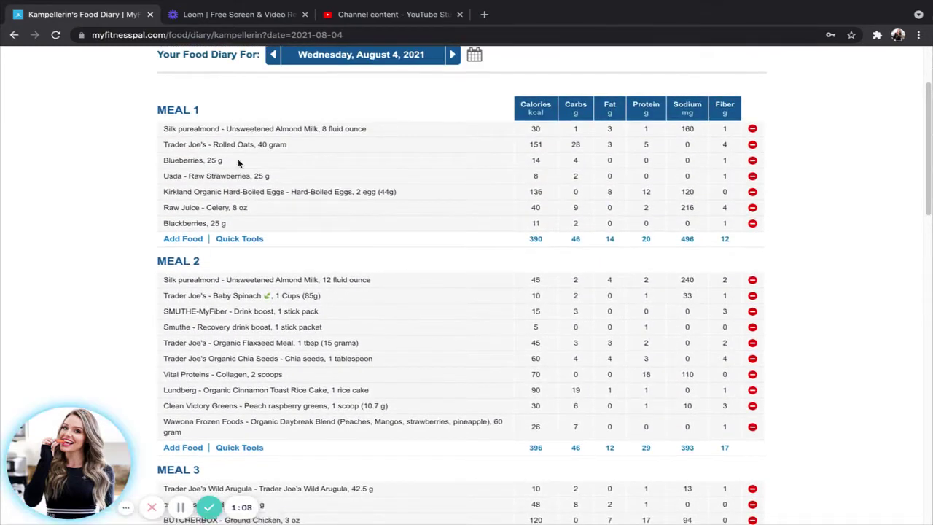
{"action": "left_click_drag", "start_coordinate": [571, 240], "coordinate": [589, 242]}
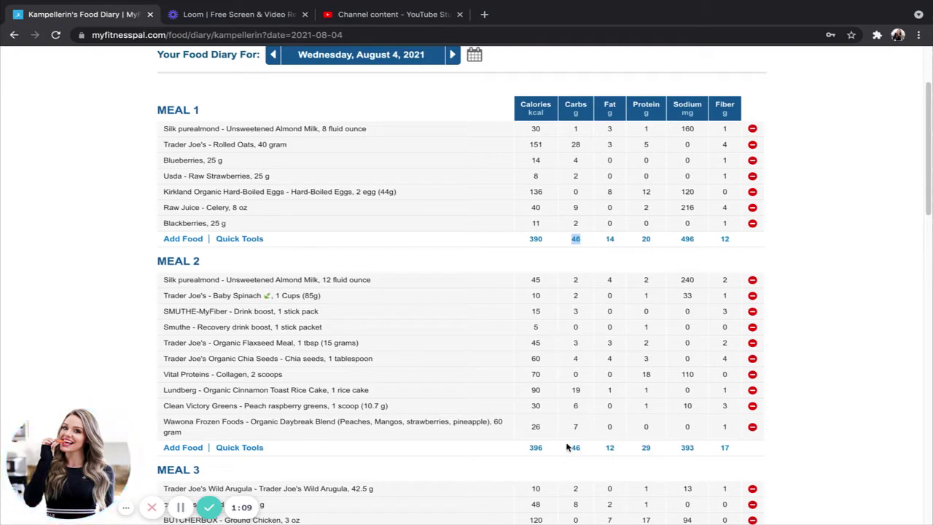
{"action": "left_click_drag", "start_coordinate": [571, 447], "coordinate": [589, 452]}
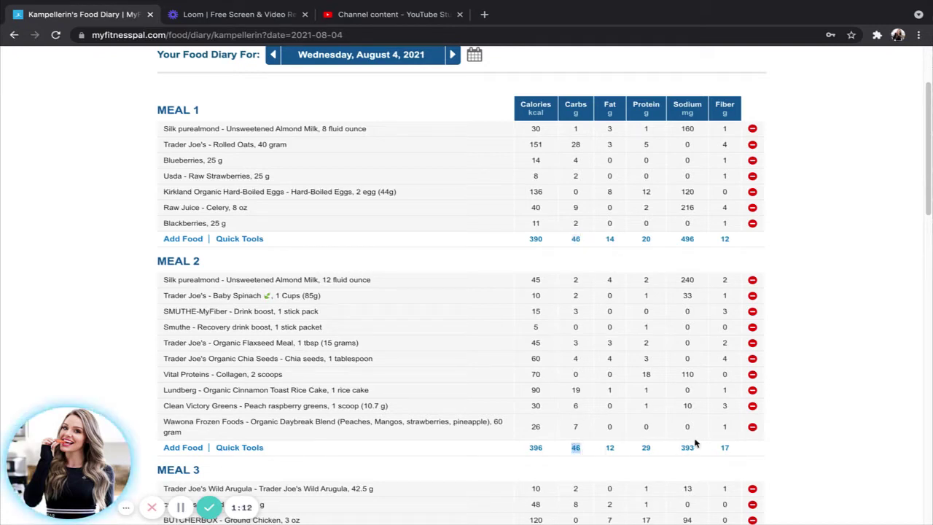
{"action": "left_click_drag", "start_coordinate": [639, 448], "coordinate": [655, 452]}
{"action": "left_click_drag", "start_coordinate": [642, 450], "coordinate": [650, 447]}
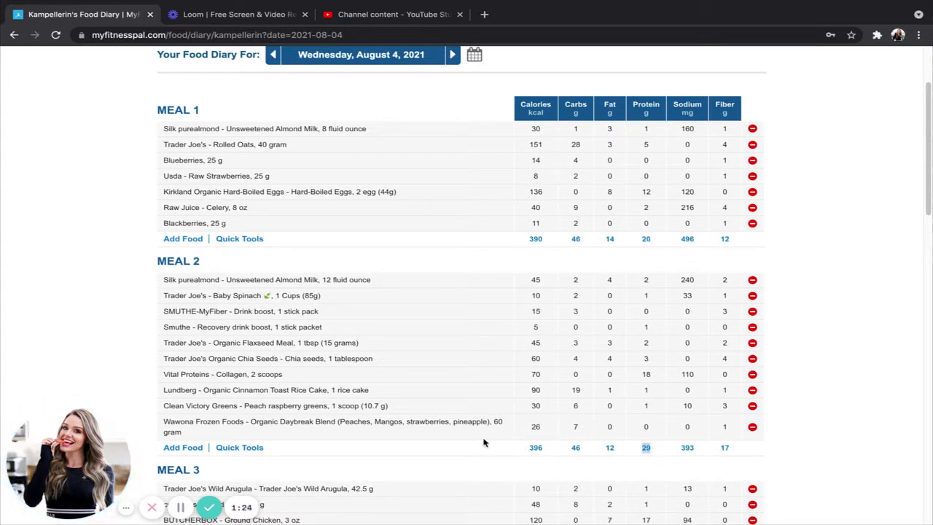
- Cut the Wawona Daybreak Blend from 60.0 to 39 grams, leaving 0 g carbs and fat remaining
{"action": "left_click", "coordinate": [465, 425]}
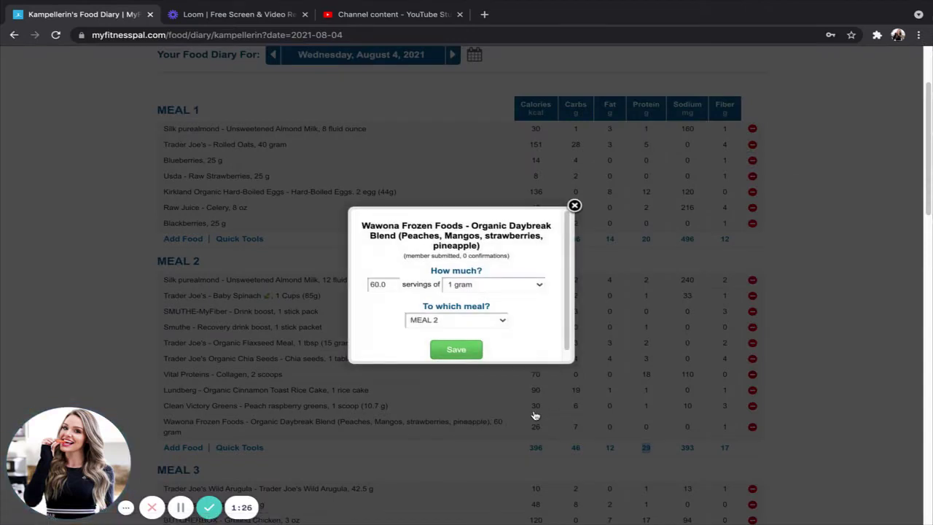
{"action": "double_click", "coordinate": [388, 286]}
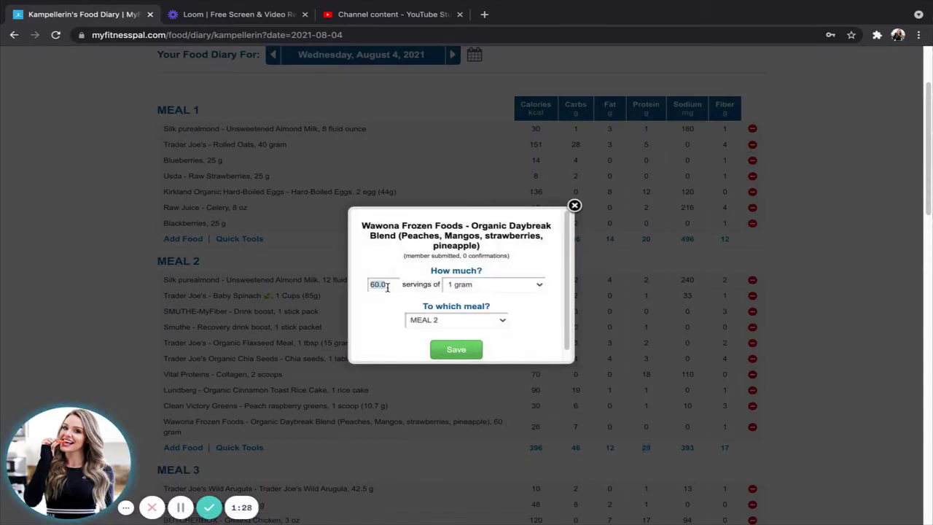
{"action": "key", "text": "Return"}
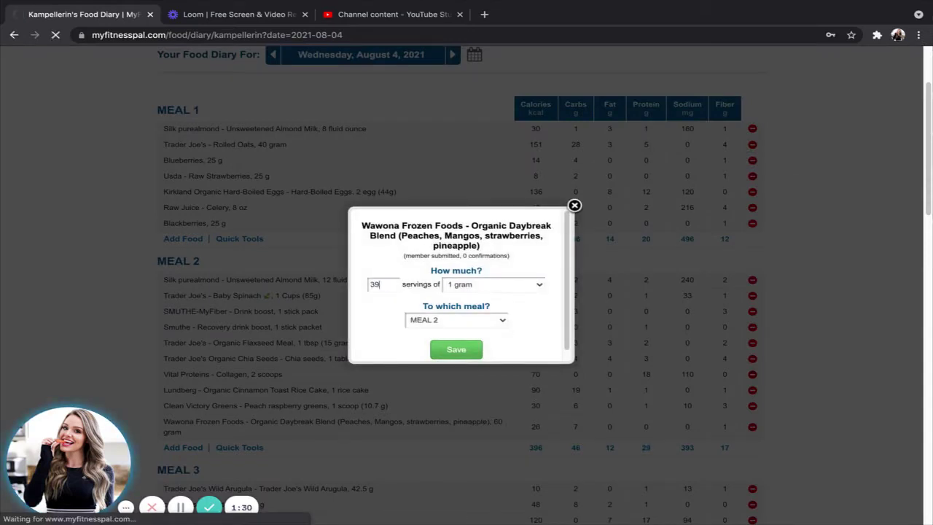
{"action": "scroll", "coordinate": [783, 346], "scroll_direction": "down", "scroll_amount": 10}
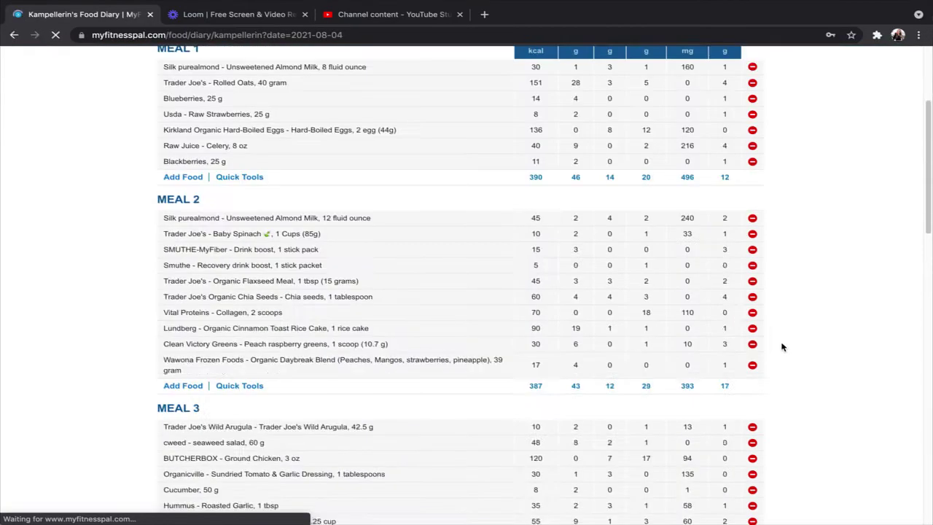
{"action": "scroll", "coordinate": [786, 354], "scroll_direction": "down", "scroll_amount": 5}
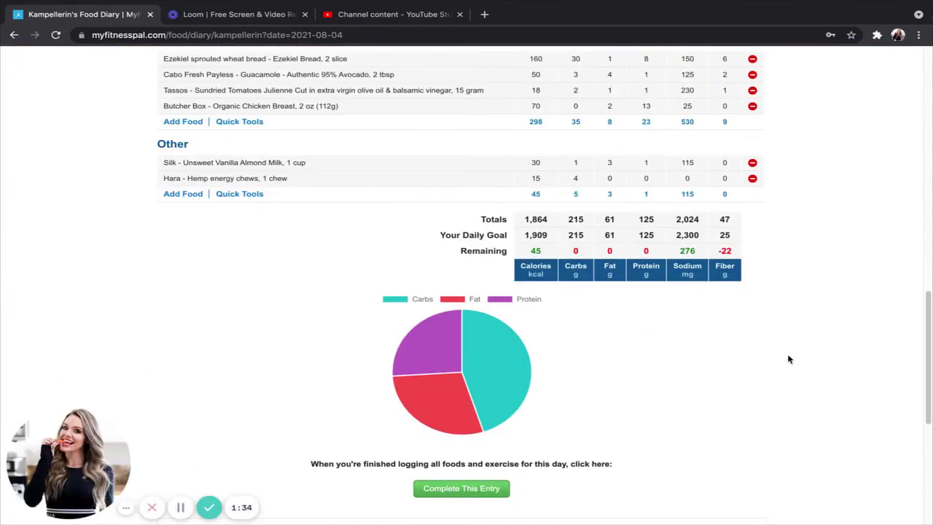
{"action": "scroll", "coordinate": [788, 359], "scroll_direction": "up", "scroll_amount": 1}
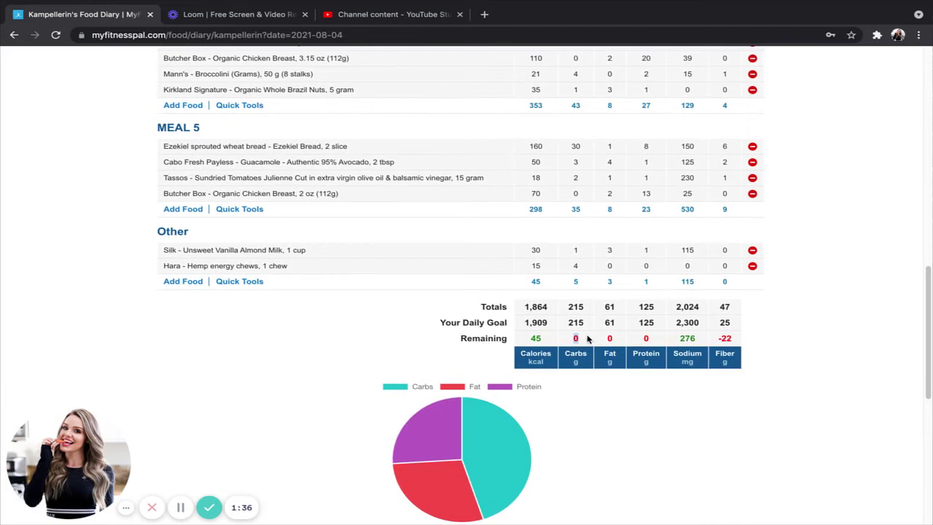
{"action": "left_click_drag", "start_coordinate": [588, 339], "coordinate": [644, 339]}
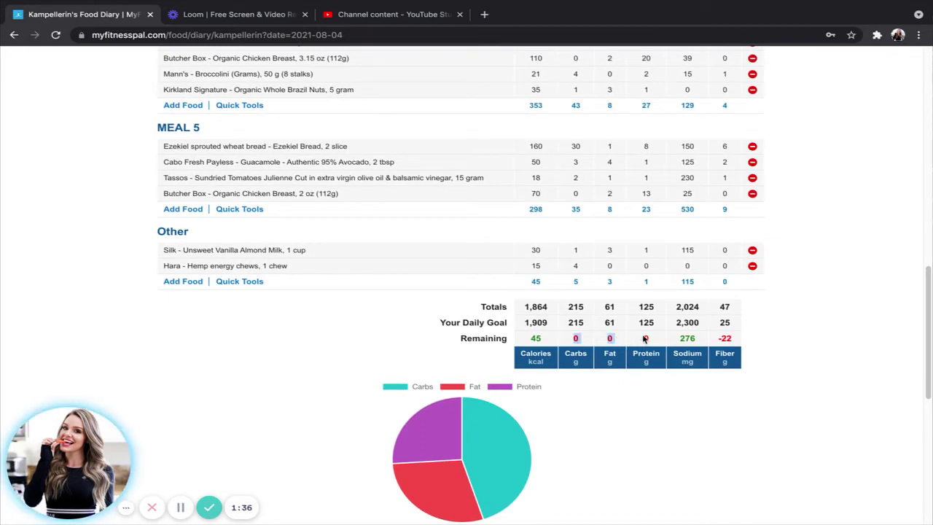
{"action": "left_click", "coordinate": [700, 422]}
{"action": "left_click_drag", "start_coordinate": [658, 340], "coordinate": [567, 340]}
{"action": "left_click", "coordinate": [527, 338]}
{"action": "scroll", "coordinate": [329, 367], "scroll_direction": "up", "scroll_amount": 3}
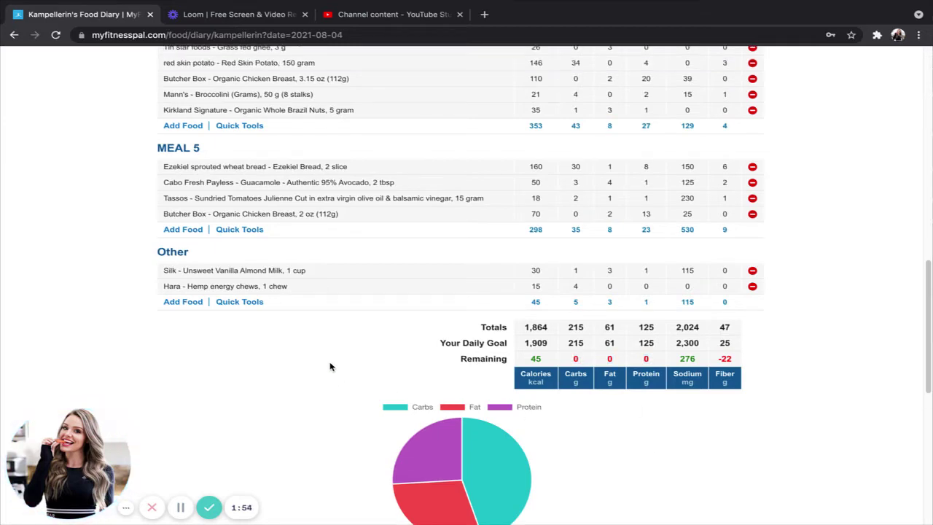
{"action": "scroll", "coordinate": [306, 321], "scroll_direction": "up", "scroll_amount": 1}
{"action": "scroll", "coordinate": [288, 226], "scroll_direction": "up", "scroll_amount": 6}
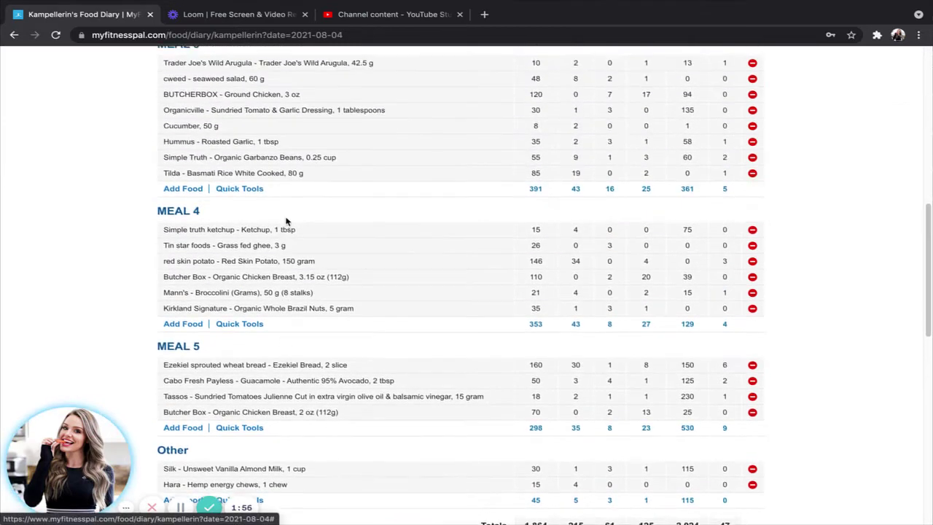
{"action": "scroll", "coordinate": [288, 223], "scroll_direction": "up", "scroll_amount": 5}
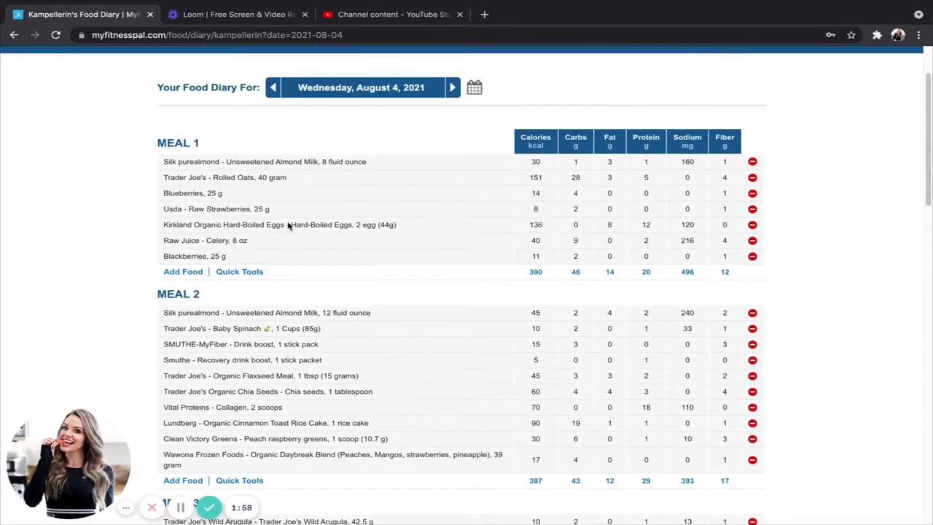
- Glance at the Blueberries entry, then switch the Raw Strawberries serving unit to 100 g
{"action": "left_click", "coordinate": [206, 193]}
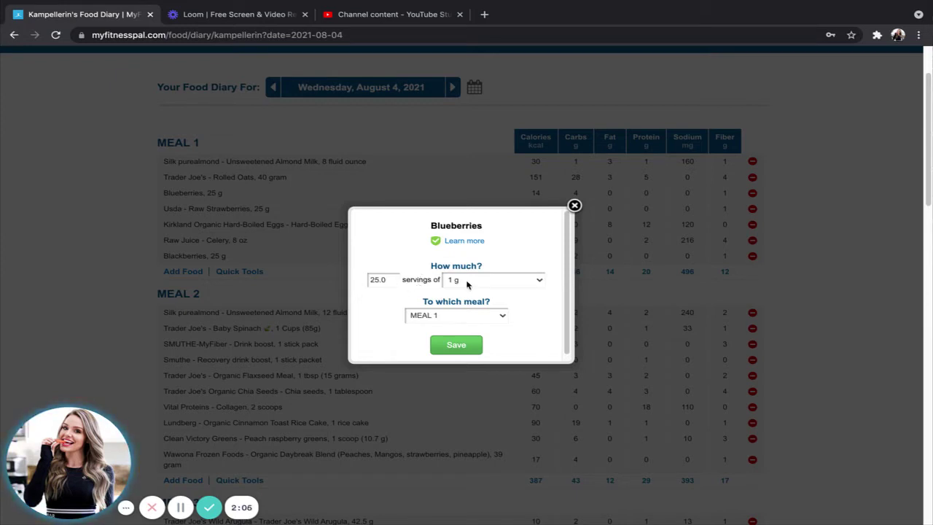
{"action": "left_click", "coordinate": [574, 205]}
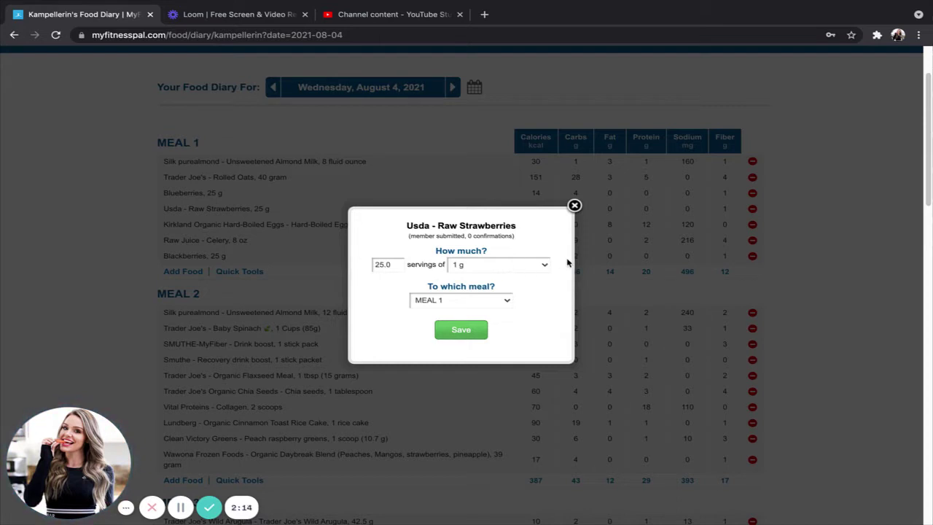
{"action": "left_click", "coordinate": [462, 266]}
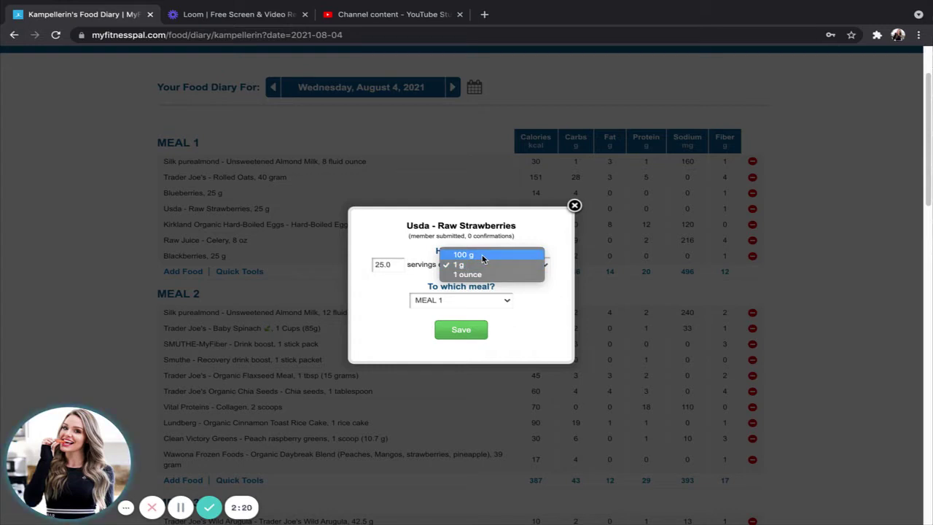
{"action": "left_click", "coordinate": [482, 256]}
{"action": "double_click", "coordinate": [394, 267]}
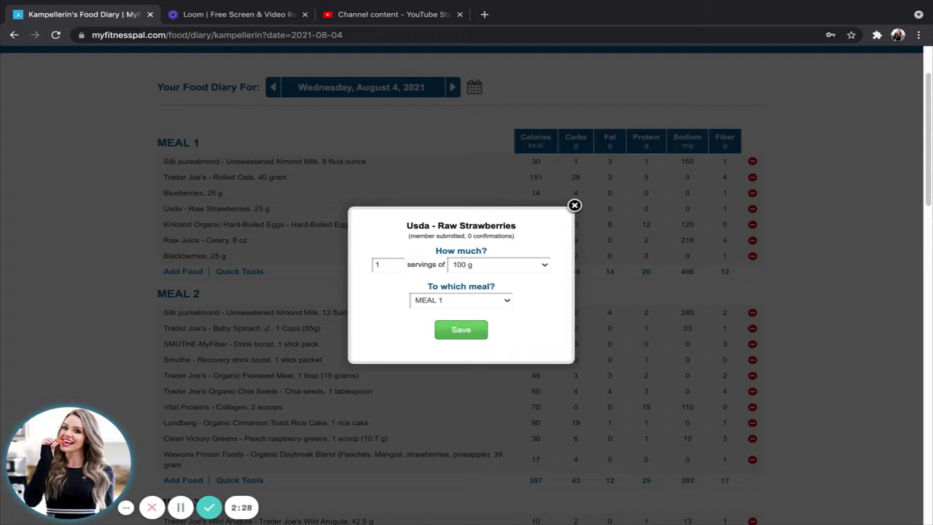
- Set the strawberries to 25 servings of 1 g and close the editor without saving
{"action": "left_click", "coordinate": [466, 265]}
{"action": "left_click", "coordinate": [466, 275]}
{"action": "type", "text": "25"}
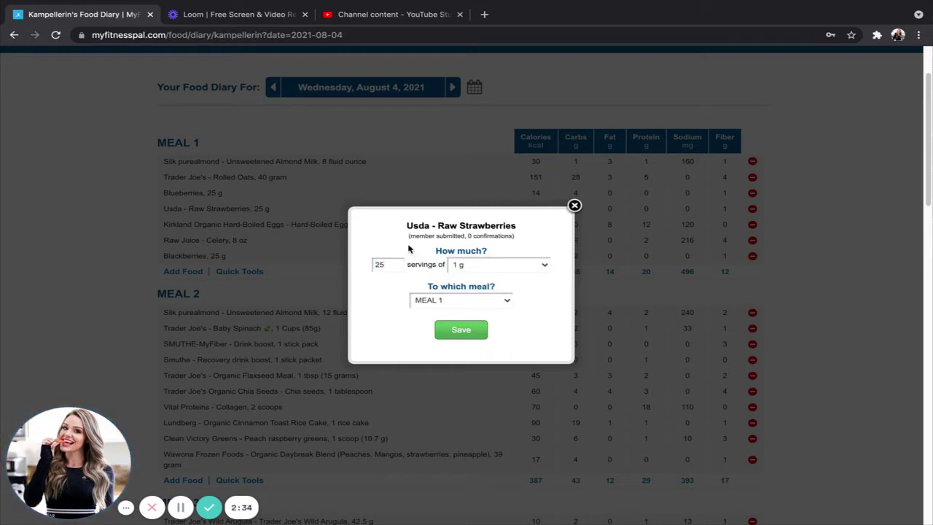
{"action": "left_click", "coordinate": [575, 206]}
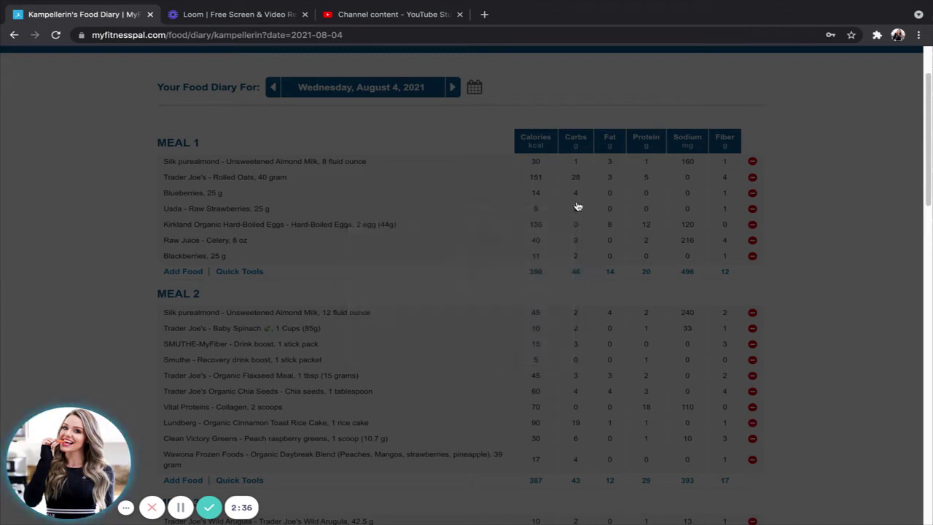
{"action": "scroll", "coordinate": [523, 301], "scroll_direction": "down", "scroll_amount": 5}
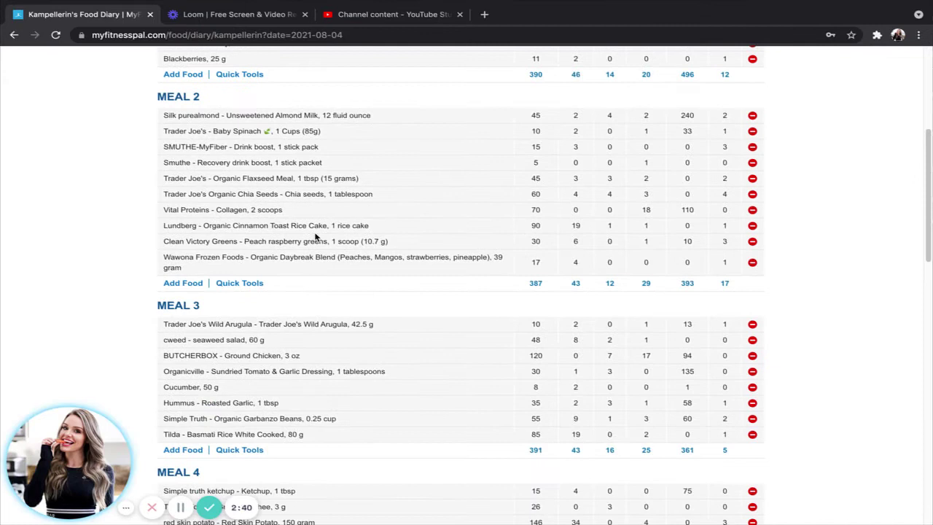
{"action": "scroll", "coordinate": [386, 308], "scroll_direction": "down", "scroll_amount": 3}
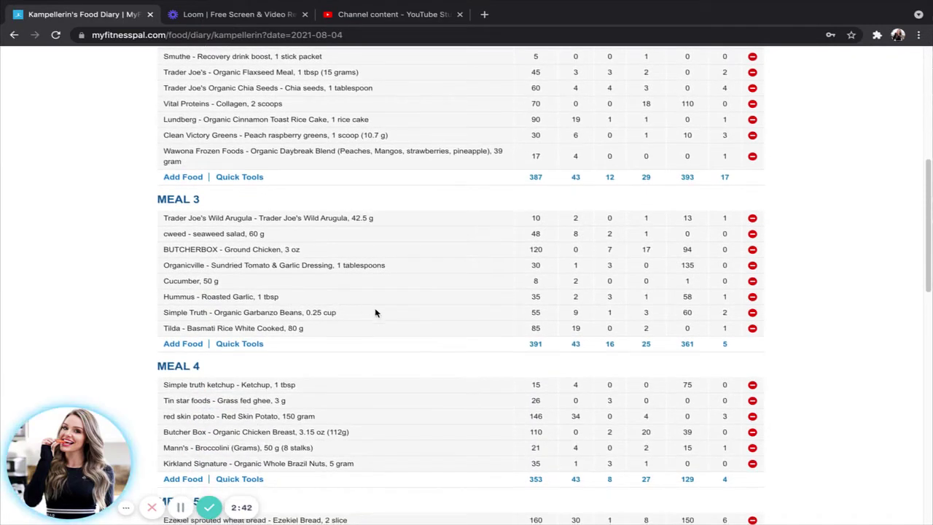
{"action": "left_click", "coordinate": [234, 238]}
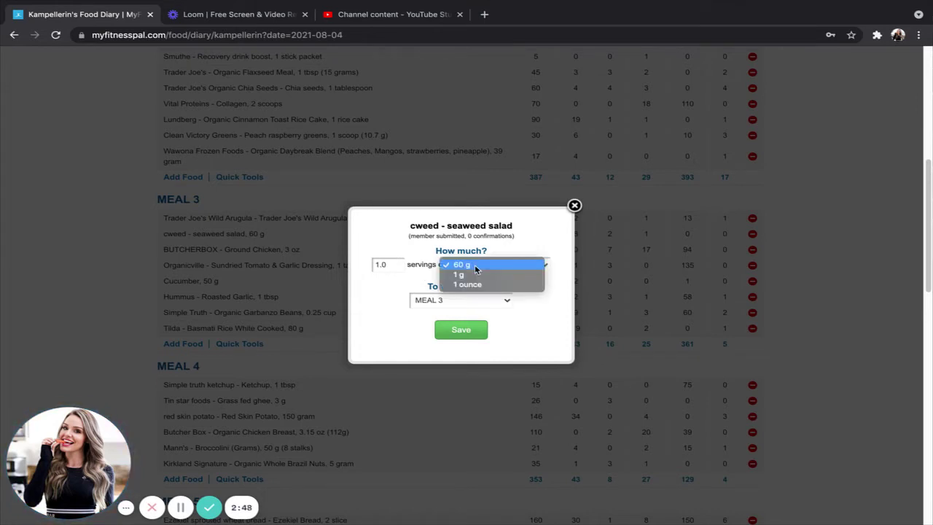
{"action": "left_click", "coordinate": [474, 265]}
{"action": "left_click", "coordinate": [471, 275]}
{"action": "double_click", "coordinate": [384, 266]}
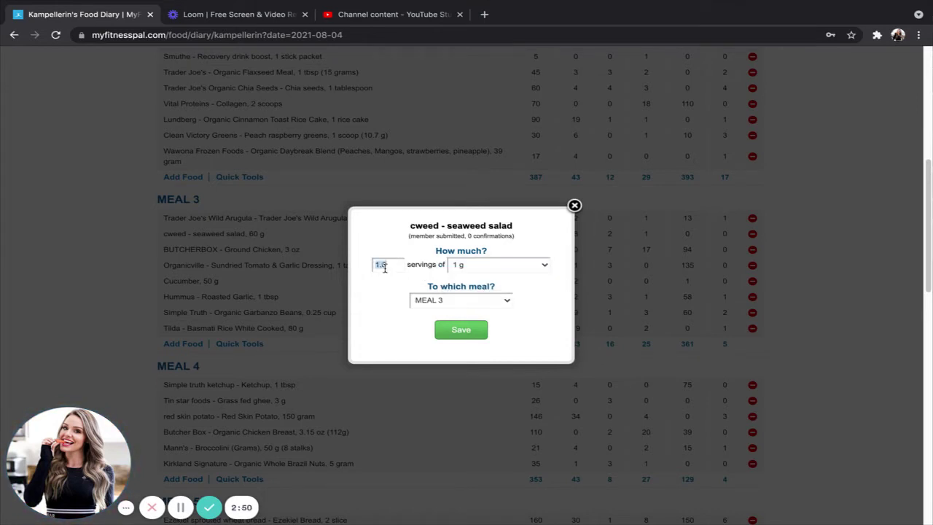
{"action": "type", "text": "70"}
{"action": "left_click", "coordinate": [575, 205]}
{"action": "scroll", "coordinate": [300, 240], "scroll_direction": "down", "scroll_amount": 3}
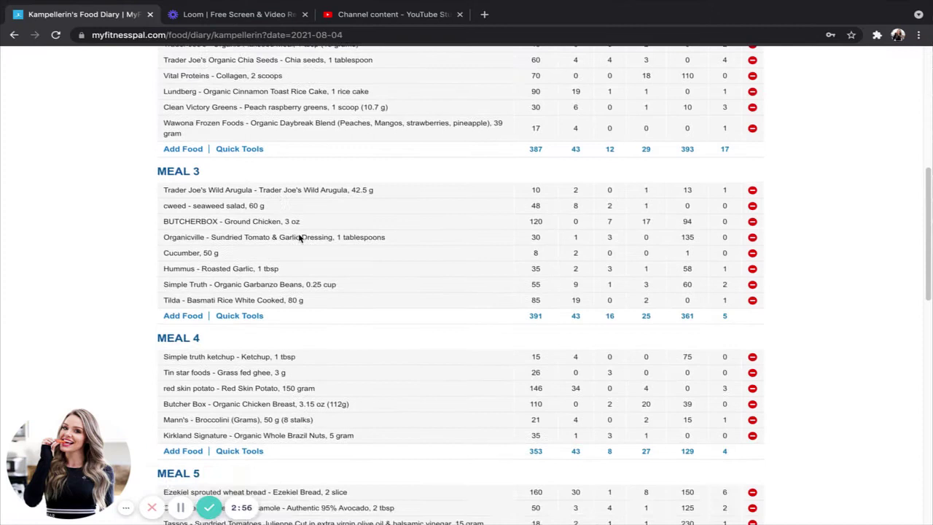
{"action": "scroll", "coordinate": [306, 247], "scroll_direction": "down", "scroll_amount": 2}
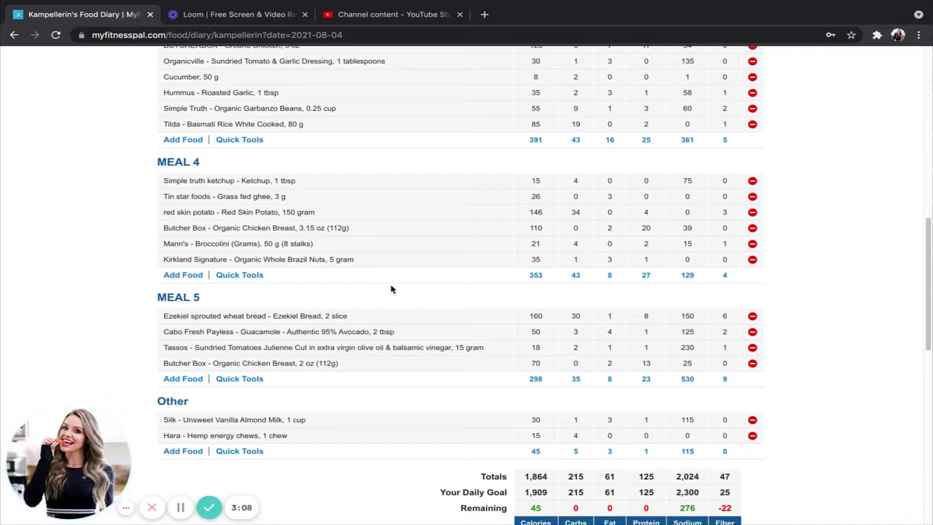
{"action": "scroll", "coordinate": [394, 292], "scroll_direction": "up", "scroll_amount": 1}
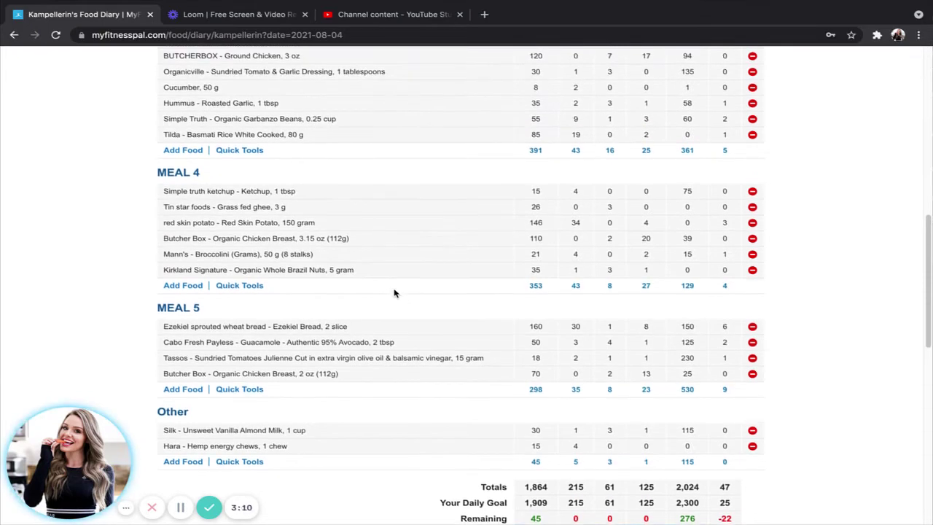
{"action": "scroll", "coordinate": [397, 294], "scroll_direction": "up", "scroll_amount": 8}
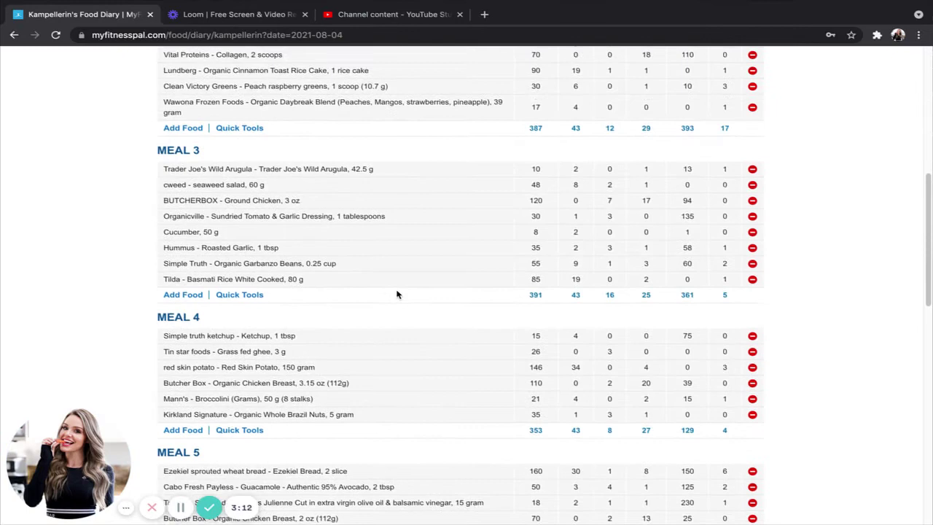
{"action": "scroll", "coordinate": [397, 294], "scroll_direction": "up", "scroll_amount": 1}
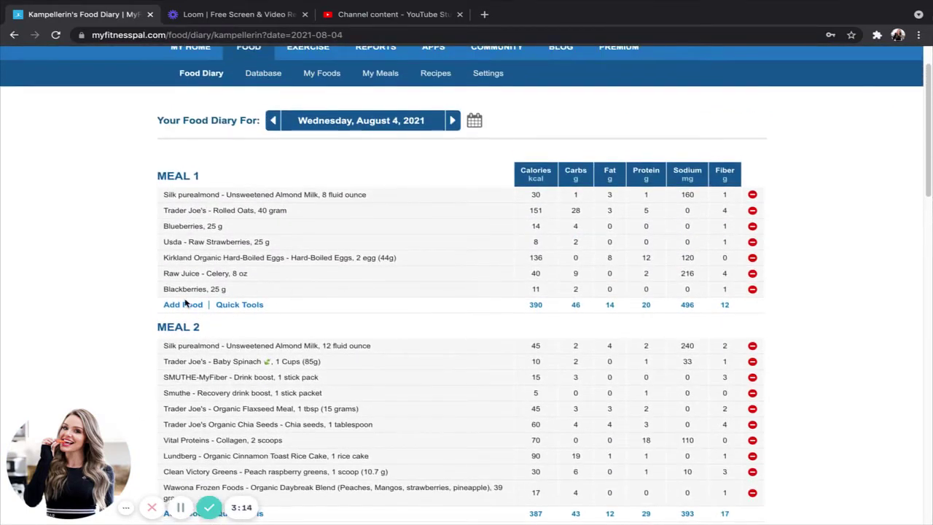
- Search Meal 1's Add Food page for 'brown rice cooked'
{"action": "left_click", "coordinate": [175, 305]}
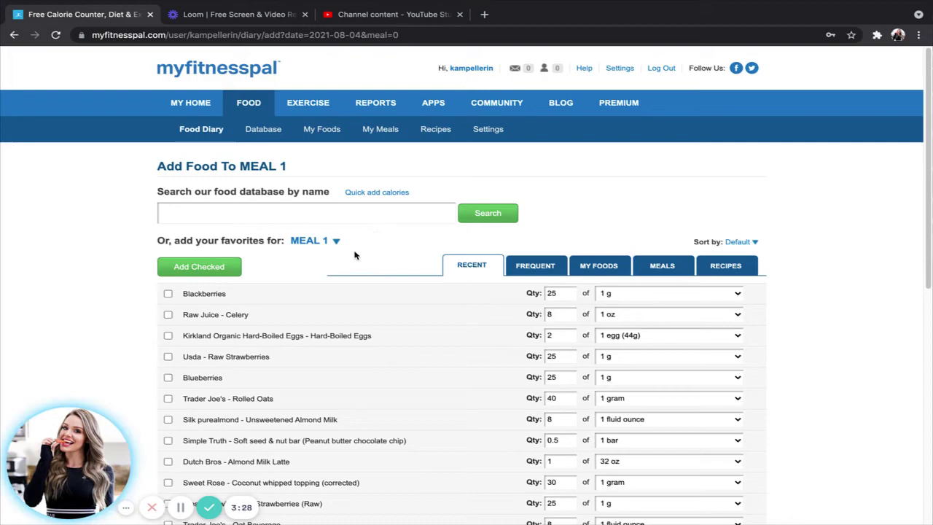
{"action": "scroll", "coordinate": [409, 306], "scroll_direction": "down", "scroll_amount": 2}
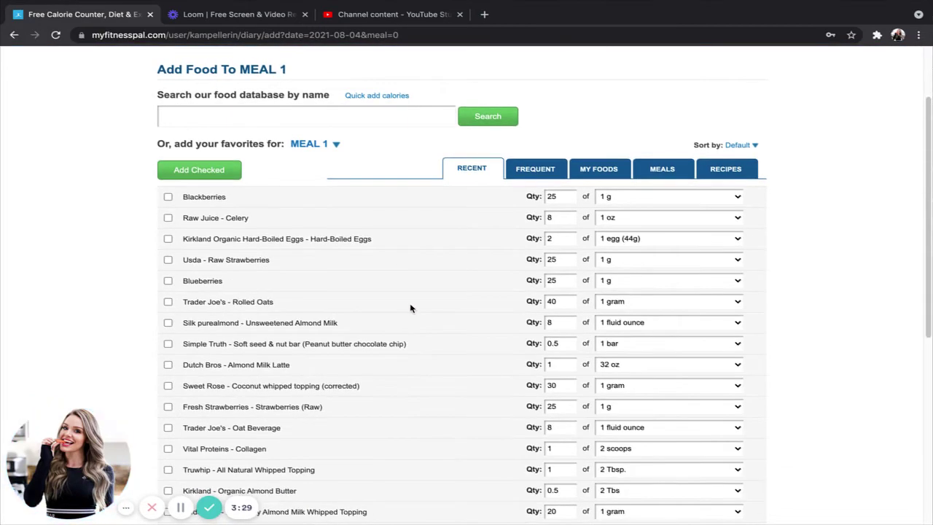
{"action": "scroll", "coordinate": [411, 313], "scroll_direction": "up", "scroll_amount": 2}
{"action": "scroll", "coordinate": [413, 319], "scroll_direction": "down", "scroll_amount": 2}
{"action": "scroll", "coordinate": [415, 318], "scroll_direction": "down", "scroll_amount": 5}
{"action": "scroll", "coordinate": [415, 321], "scroll_direction": "up", "scroll_amount": 7}
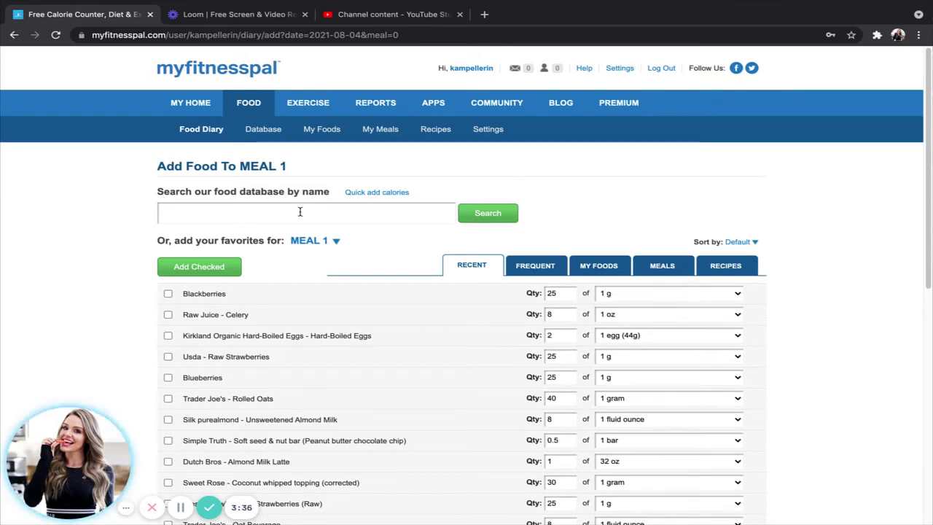
{"action": "type", "text": "brown rice cooke"}
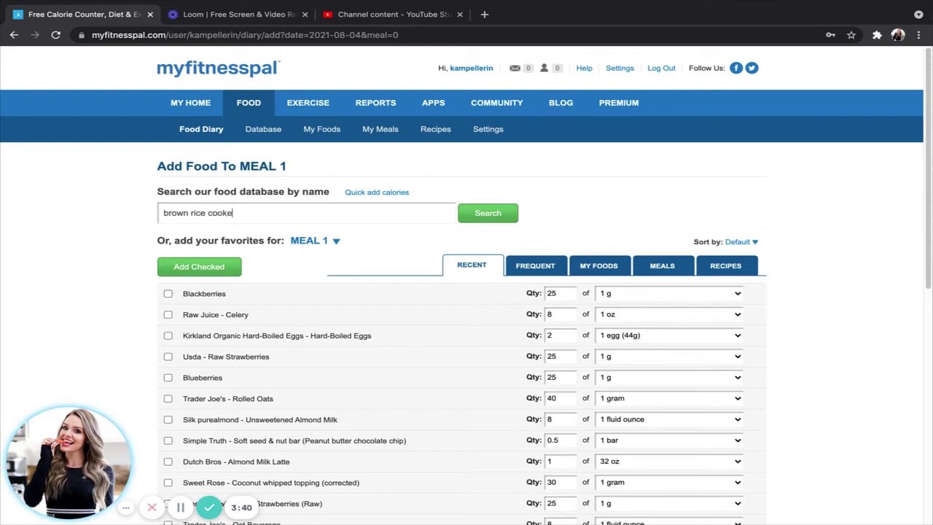
{"action": "type", "text": "d"}
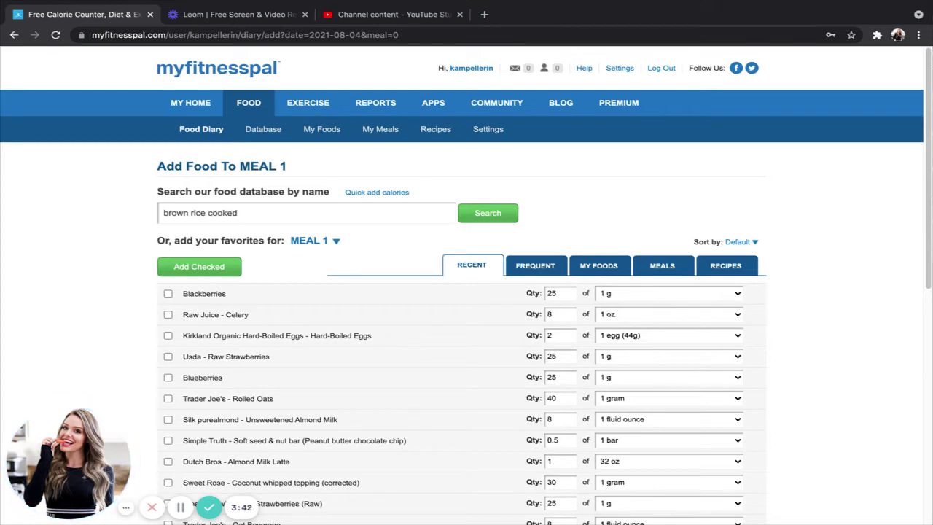
{"action": "key", "text": "Return"}
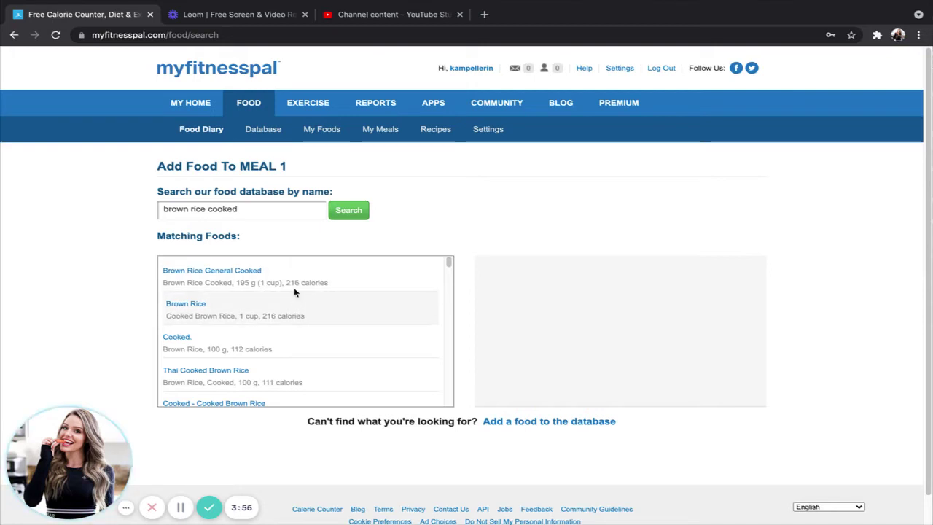
- Set Thai Cooked Brown Rice to 100 servings of 1 g
{"action": "left_click", "coordinate": [284, 377]}
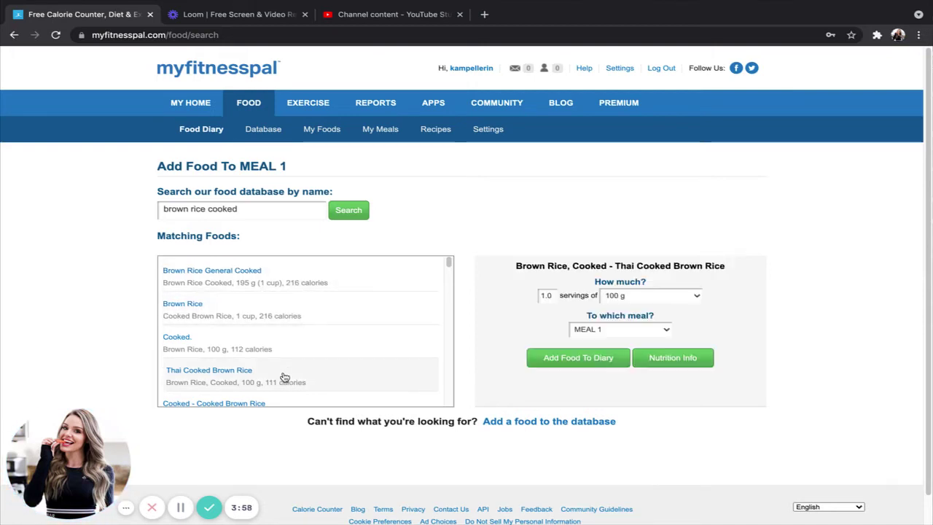
{"action": "left_click", "coordinate": [616, 299]}
{"action": "left_click", "coordinate": [621, 308]}
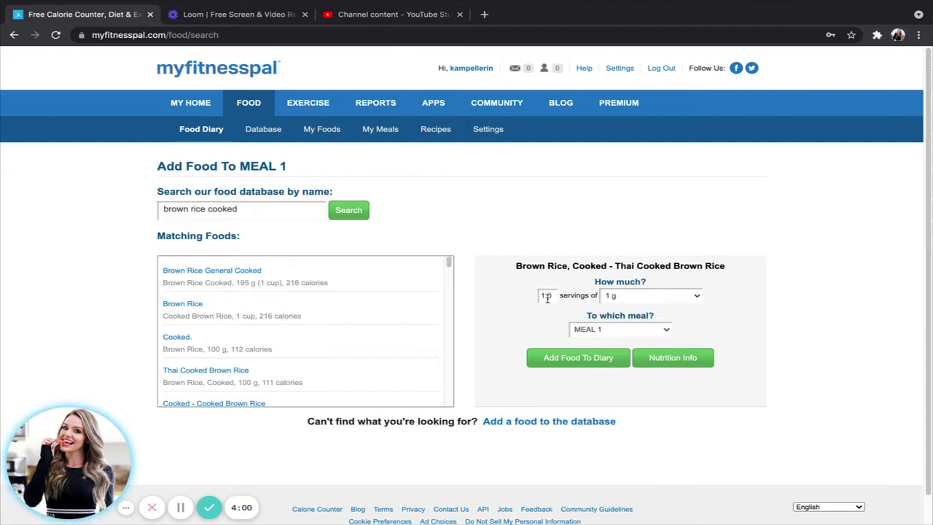
{"action": "double_click", "coordinate": [547, 296]}
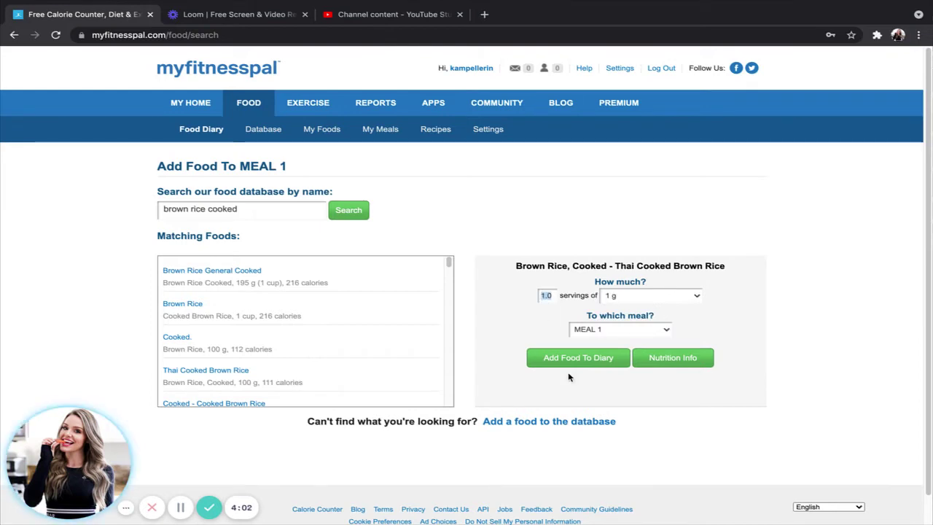
{"action": "type", "text": "100"}
- Clear the search text and return to the Tuesday, August 3 food diary without adding it
{"action": "double_click", "coordinate": [219, 213]}
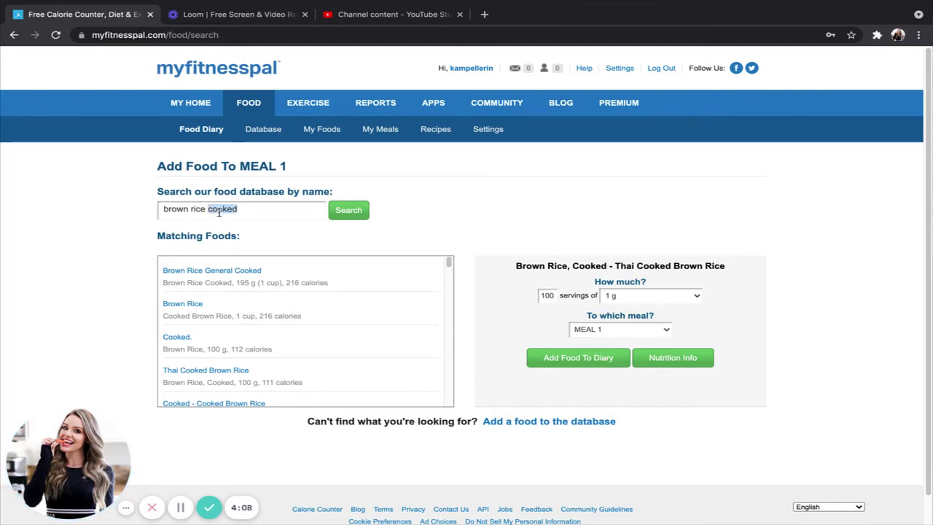
{"action": "key", "text": "BackSpace"}
{"action": "key", "text": "BackSpace"}
{"action": "key", "text": "BackSpace"}
{"action": "key", "text": "BackSpace"}
{"action": "key", "text": "BackSpace"}
{"action": "key", "text": "BackSpace"}
{"action": "key", "text": "BackSpace"}
{"action": "key", "text": "BackSpace"}
{"action": "key", "text": "BackSpace"}
{"action": "key", "text": "BackSpace"}
{"action": "left_click", "coordinate": [257, 109]}
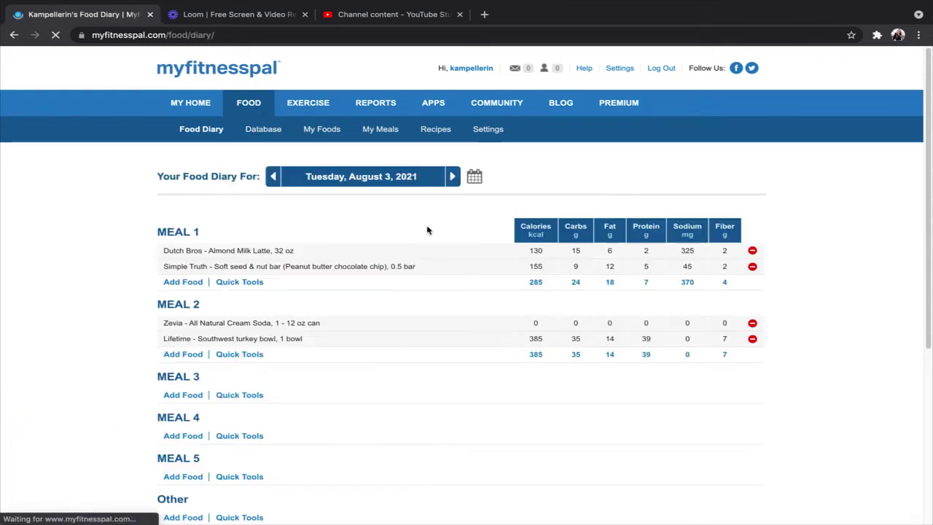
- Move the diary to Wednesday, August 4, 2021, review its meals, and open Meal 1's Quick Tools
{"action": "left_click", "coordinate": [451, 177]}
{"action": "scroll", "coordinate": [487, 377], "scroll_direction": "down", "scroll_amount": 6}
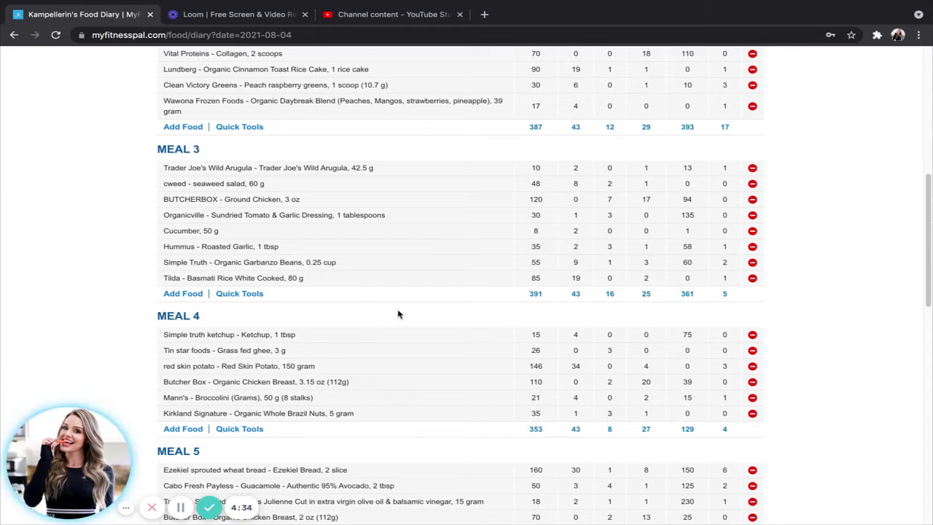
{"action": "scroll", "coordinate": [392, 317], "scroll_direction": "down", "scroll_amount": 4}
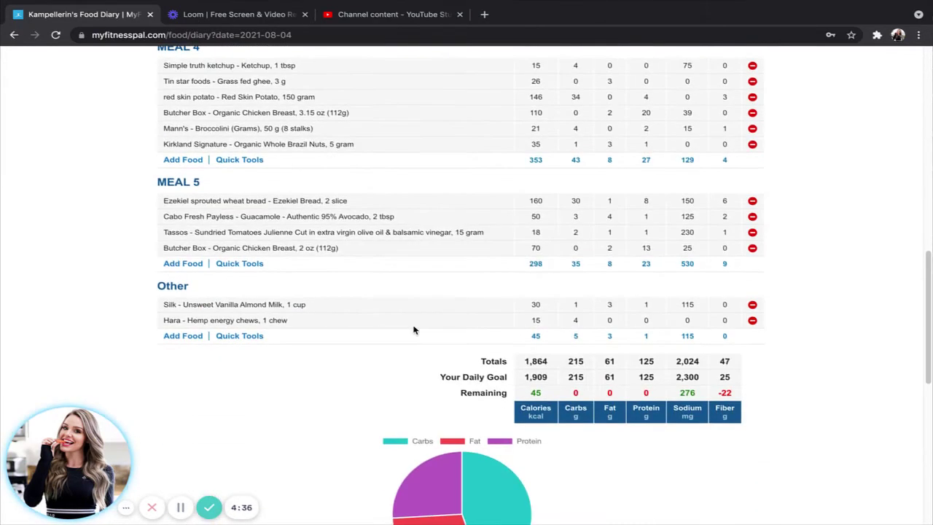
{"action": "scroll", "coordinate": [413, 329], "scroll_direction": "up", "scroll_amount": 7}
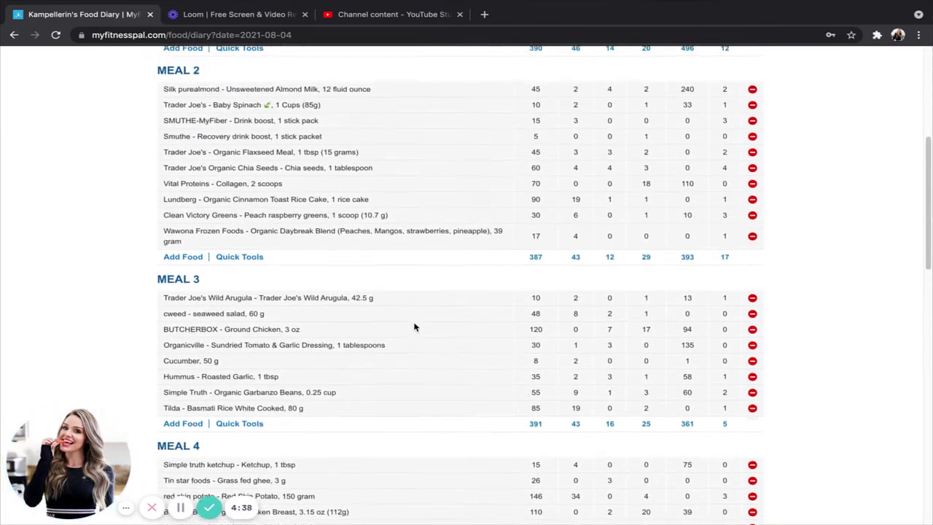
{"action": "scroll", "coordinate": [414, 327], "scroll_direction": "up", "scroll_amount": 3}
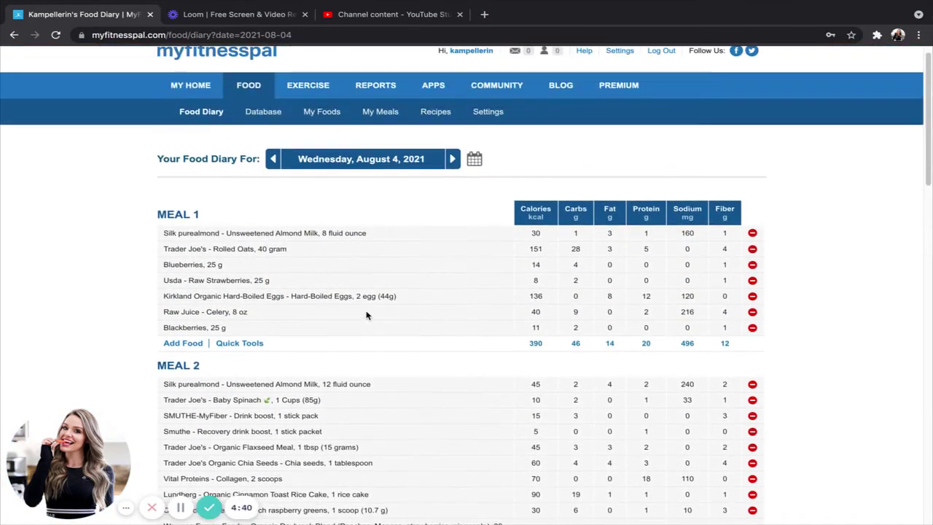
{"action": "left_click", "coordinate": [242, 349]}
- Fill Meal 1's Quick Add with 5 g carbs (20 kcal) and leave without adding it
{"action": "left_click", "coordinate": [275, 363]}
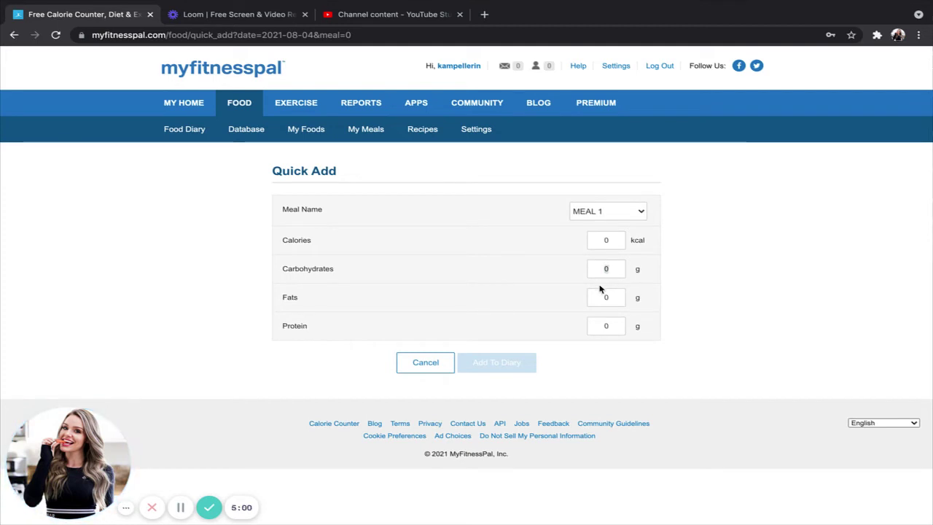
{"action": "left_click", "coordinate": [616, 325]}
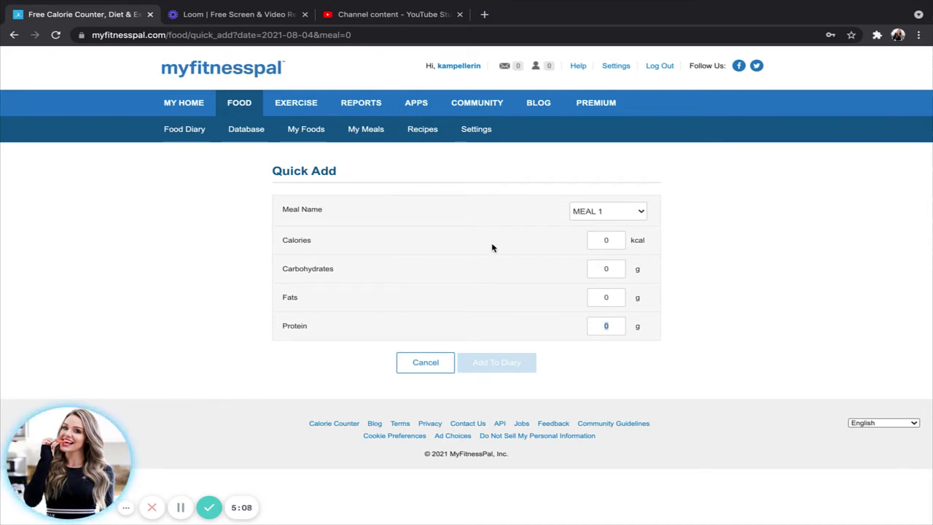
{"action": "left_click", "coordinate": [603, 272]}
{"action": "type", "text": "5"}
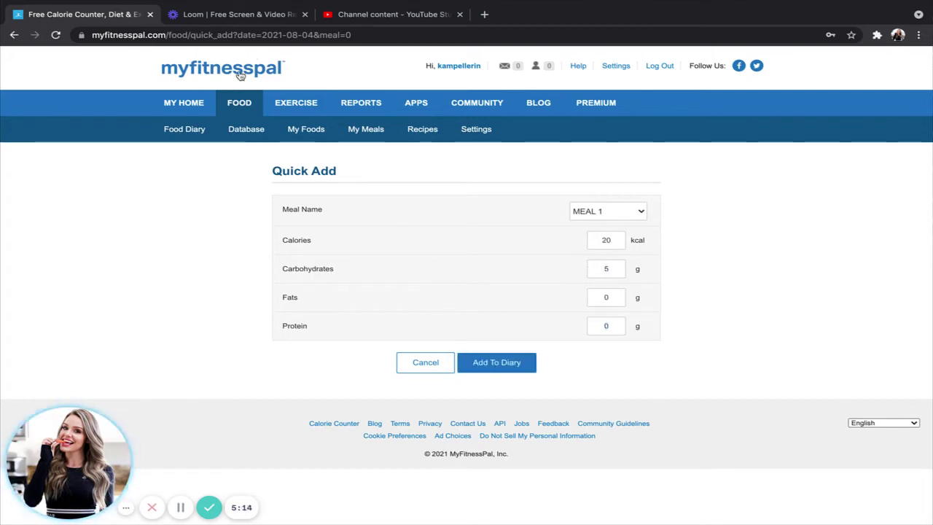
{"action": "left_click", "coordinate": [243, 108]}
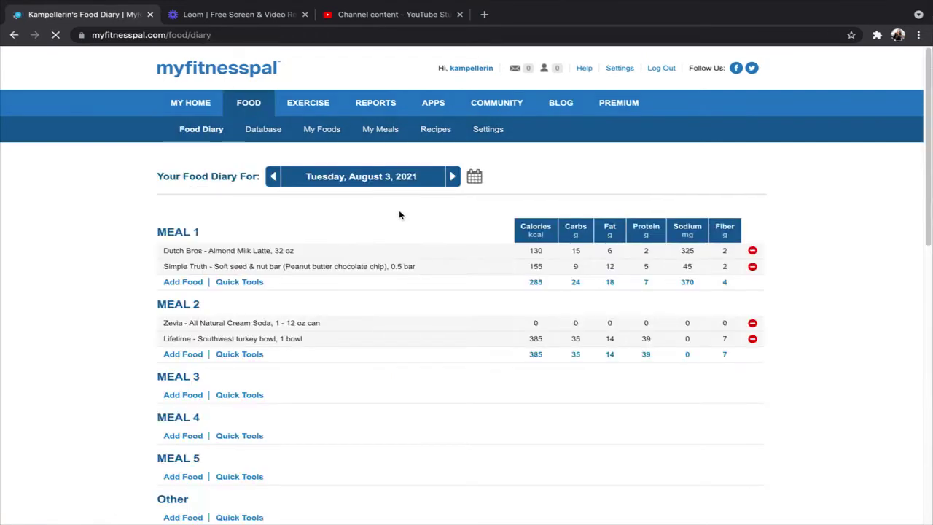
- On August 4, open Meal 1's Remember meal form, then go back without saving it
{"action": "left_click", "coordinate": [452, 178]}
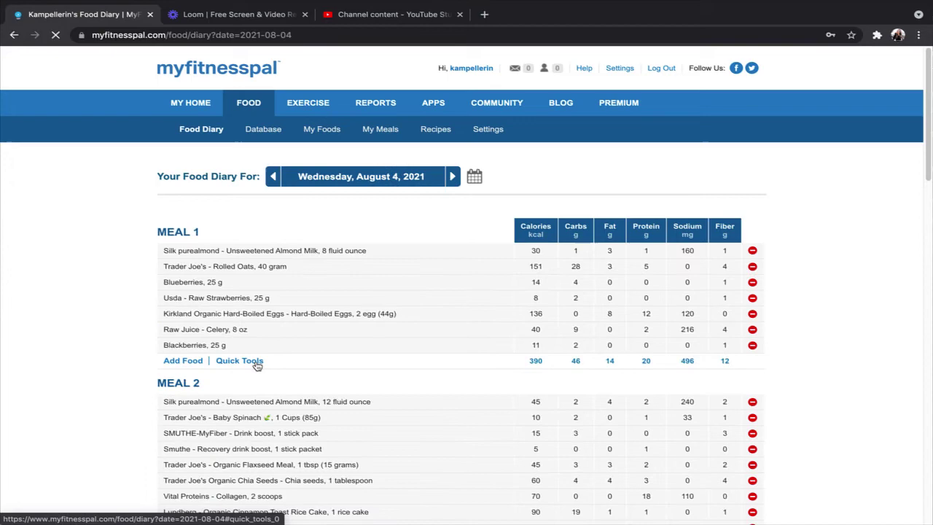
{"action": "left_click", "coordinate": [240, 360]}
{"action": "scroll", "coordinate": [405, 330], "scroll_direction": "down", "scroll_amount": 1}
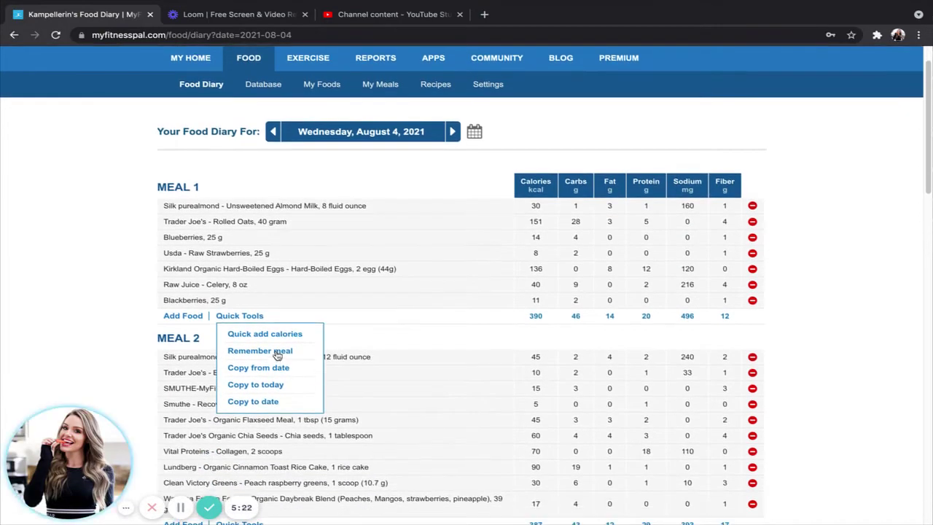
{"action": "left_click", "coordinate": [277, 353]}
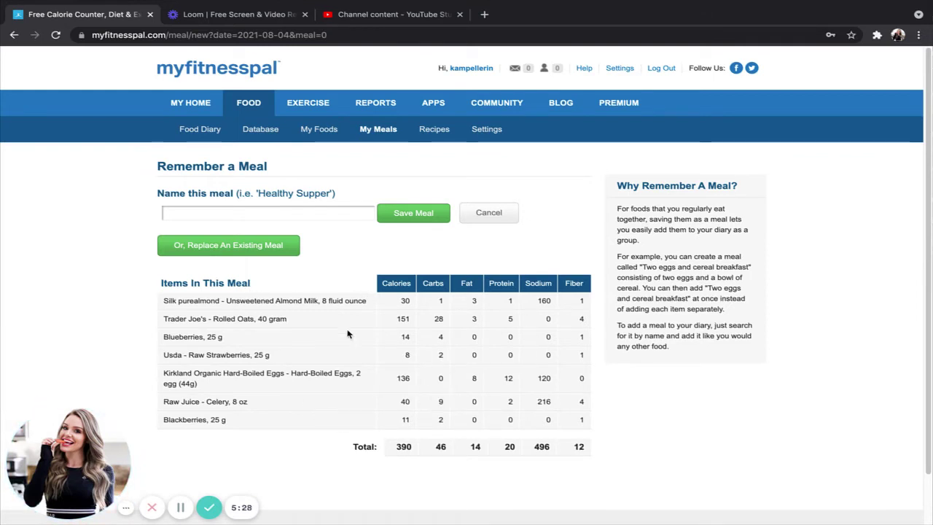
{"action": "left_click", "coordinate": [321, 212]}
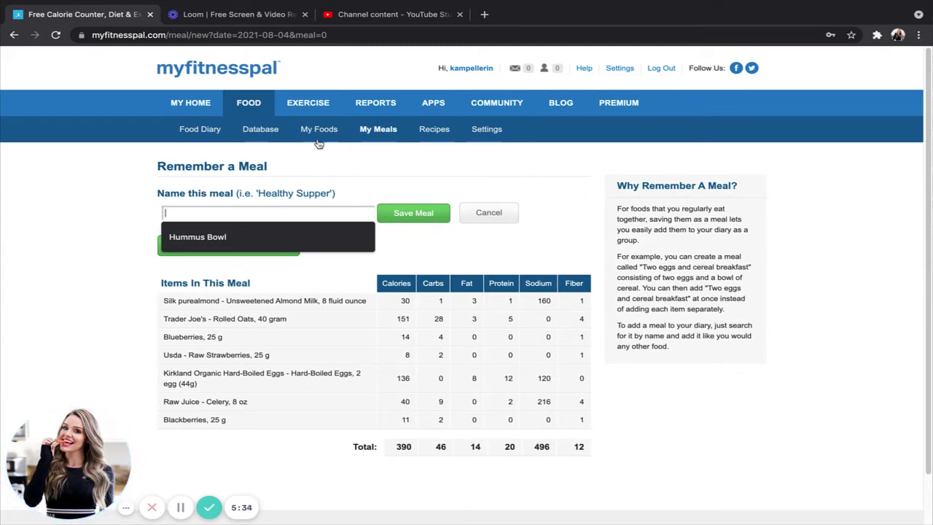
{"action": "left_click", "coordinate": [15, 35]}
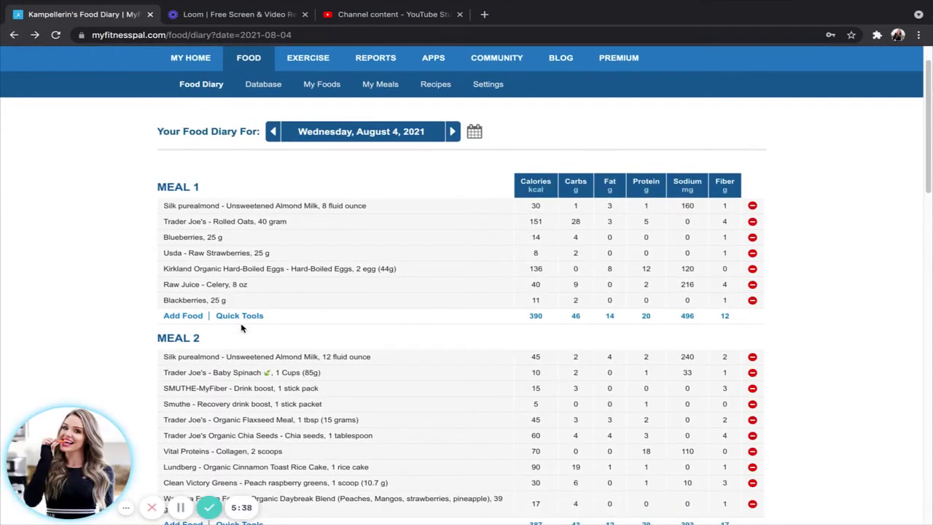
- Copy August 4's Meal 1 items (390 calories) to Meal 1 on Thursday, August 5
{"action": "left_click", "coordinate": [243, 313]}
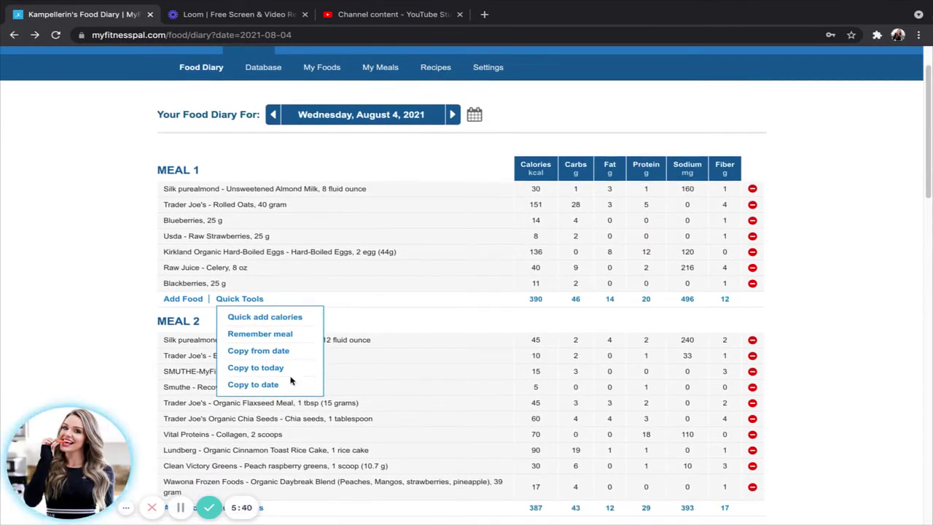
{"action": "left_click", "coordinate": [253, 385]}
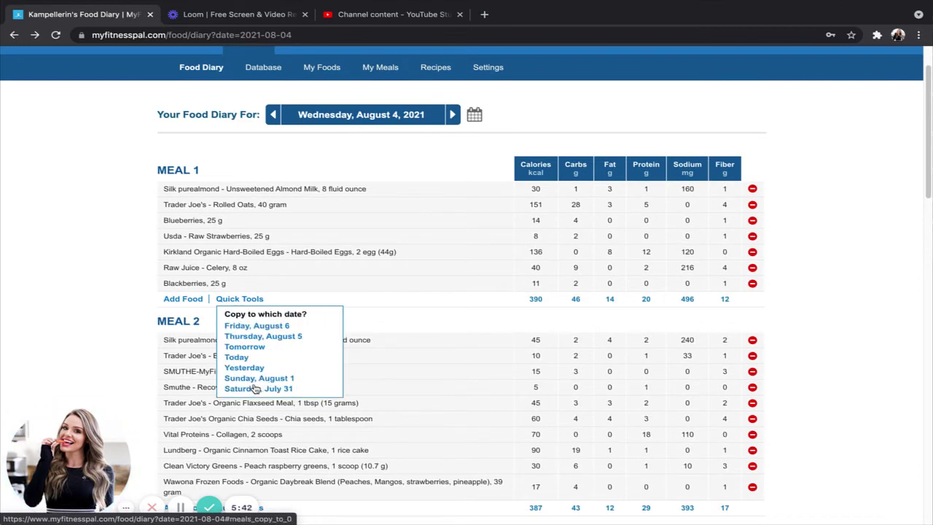
{"action": "left_click", "coordinate": [276, 339]}
{"action": "left_click", "coordinate": [244, 327]}
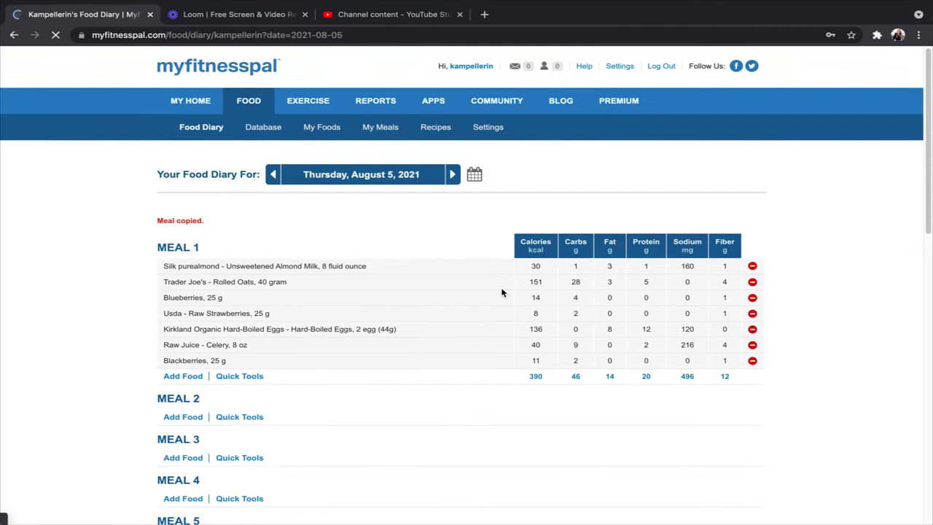
- Copy Meal 2 from Wednesday, August 4 into Thursday's Meal 2
{"action": "scroll", "coordinate": [437, 288], "scroll_direction": "down", "scroll_amount": 2}
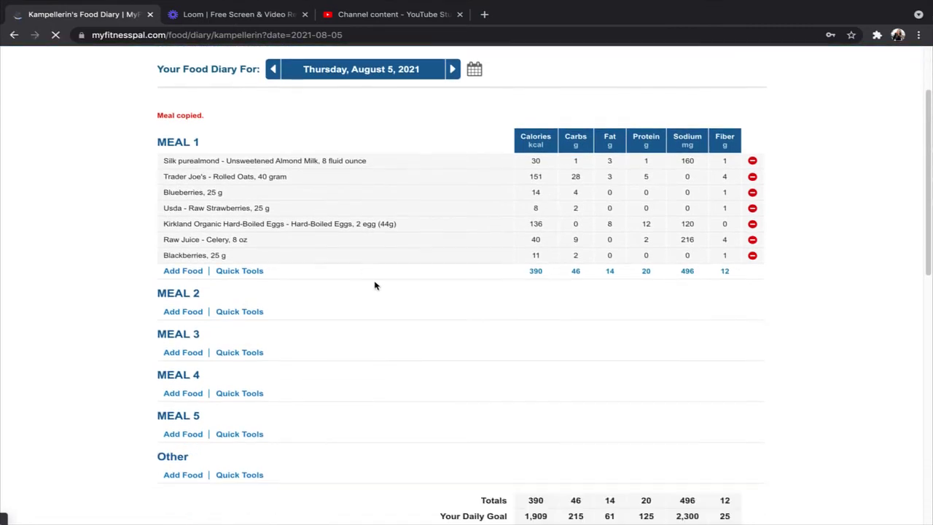
{"action": "left_click", "coordinate": [239, 312]}
{"action": "left_click", "coordinate": [246, 348]}
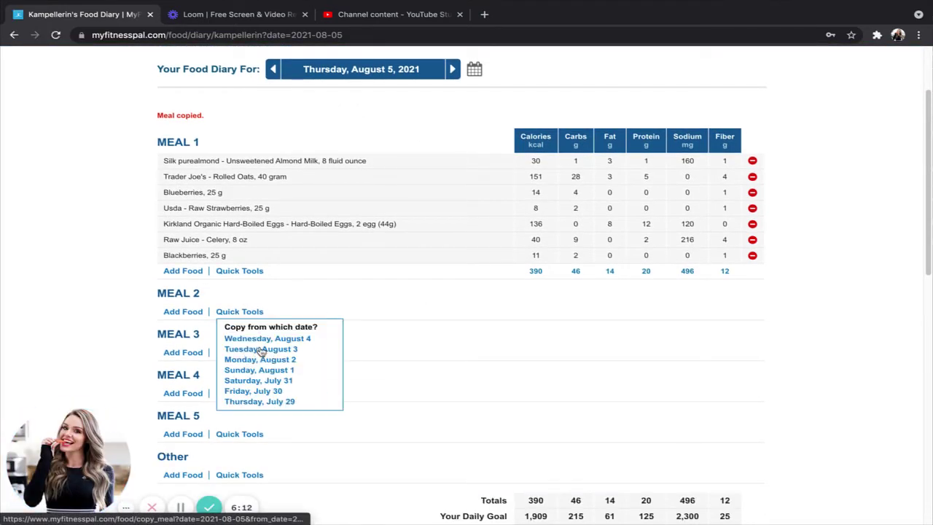
{"action": "left_click", "coordinate": [261, 339]}
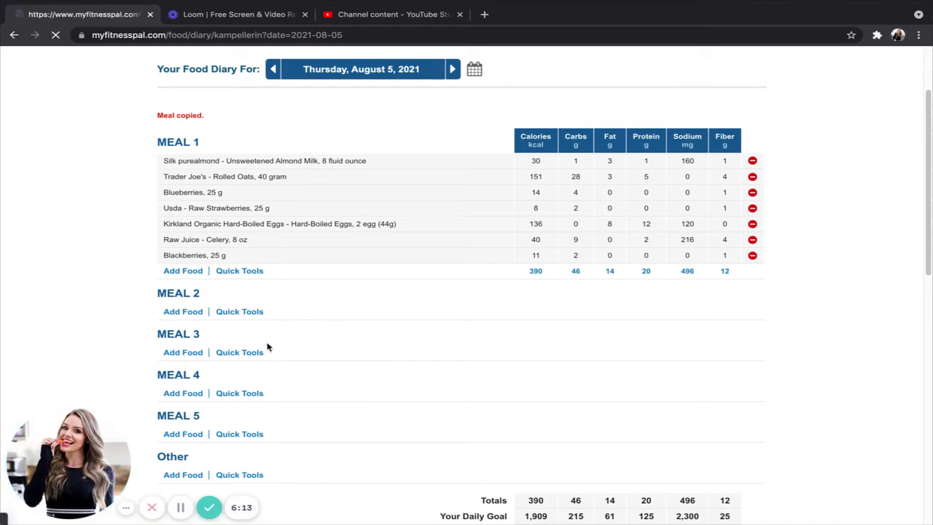
- Copy Meal 3 from Wednesday, August 4 into Thursday's Meal 3
{"action": "scroll", "coordinate": [292, 343], "scroll_direction": "down", "scroll_amount": 1}
{"action": "scroll", "coordinate": [305, 341], "scroll_direction": "down", "scroll_amount": 3}
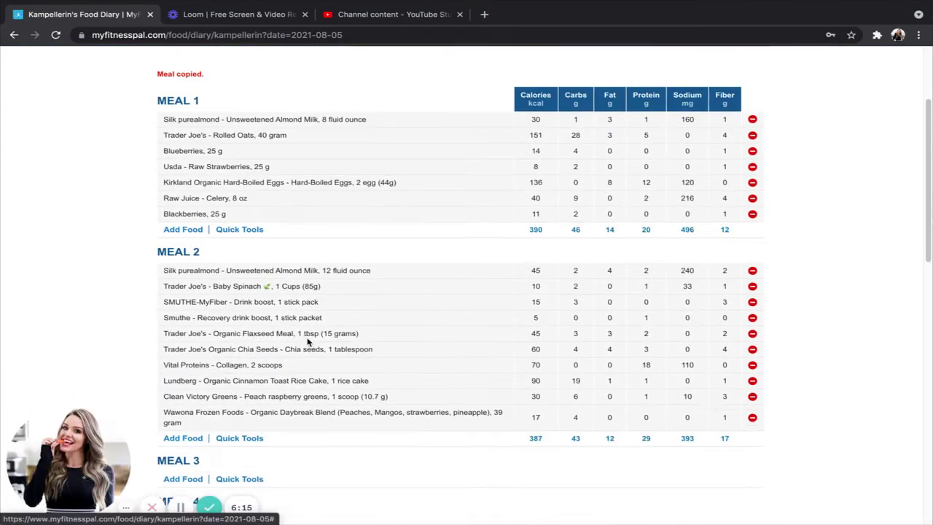
{"action": "left_click", "coordinate": [237, 370]}
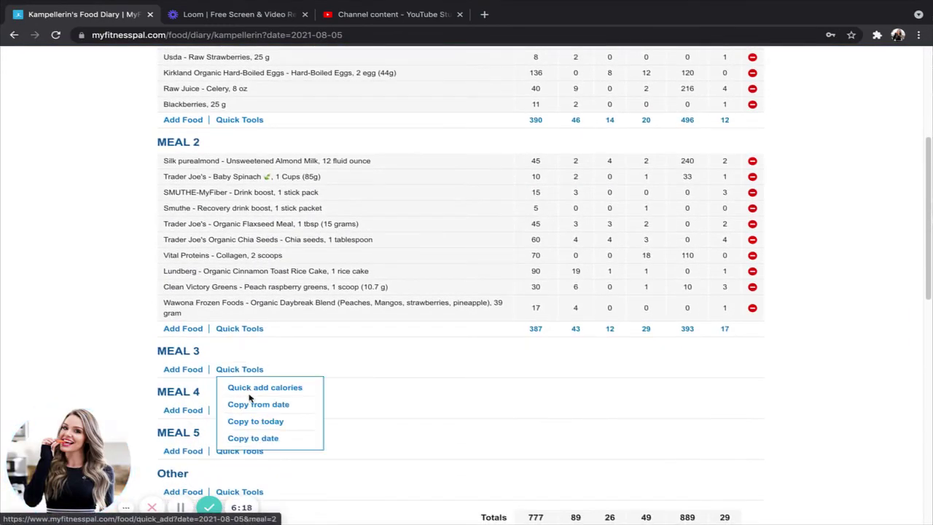
{"action": "left_click", "coordinate": [251, 404]}
{"action": "left_click", "coordinate": [251, 402]}
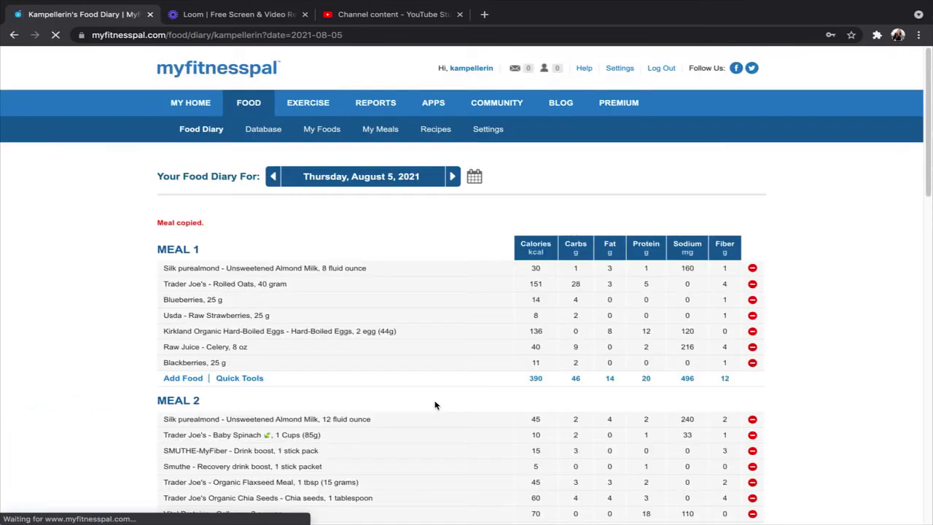
- Scroll through Thursday, August 5's diary to review the copied meals and the 1,168-calorie total
{"action": "scroll", "coordinate": [433, 398], "scroll_direction": "down", "scroll_amount": 2}
{"action": "scroll", "coordinate": [432, 394], "scroll_direction": "down", "scroll_amount": 2}
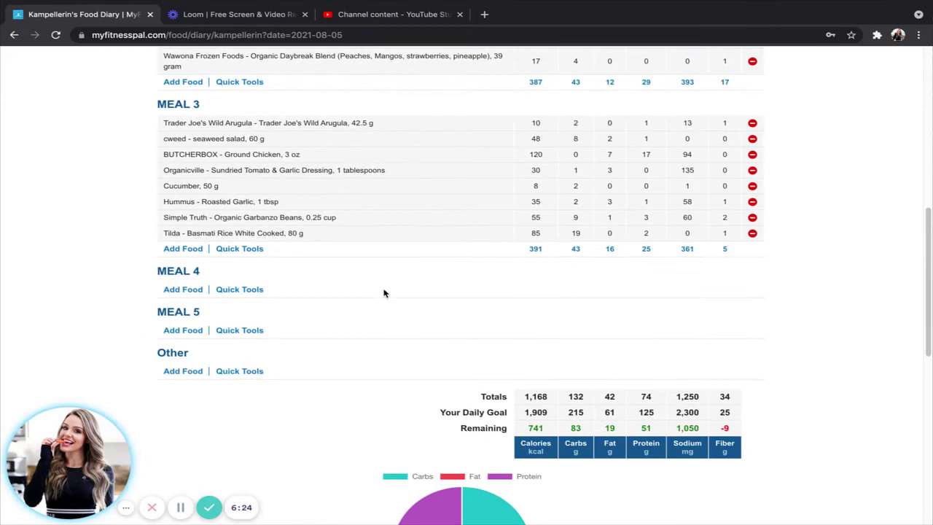
{"action": "scroll", "coordinate": [514, 277], "scroll_direction": "up", "scroll_amount": 7}
{"action": "scroll", "coordinate": [511, 276], "scroll_direction": "up", "scroll_amount": 1}
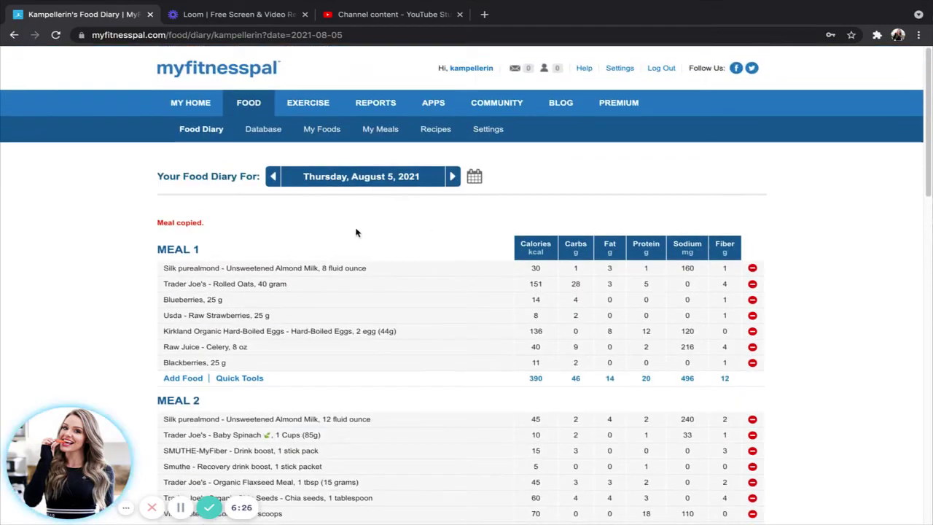
{"action": "scroll", "coordinate": [371, 240], "scroll_direction": "down", "scroll_amount": 1}
{"action": "scroll", "coordinate": [681, 431], "scroll_direction": "down", "scroll_amount": 7}
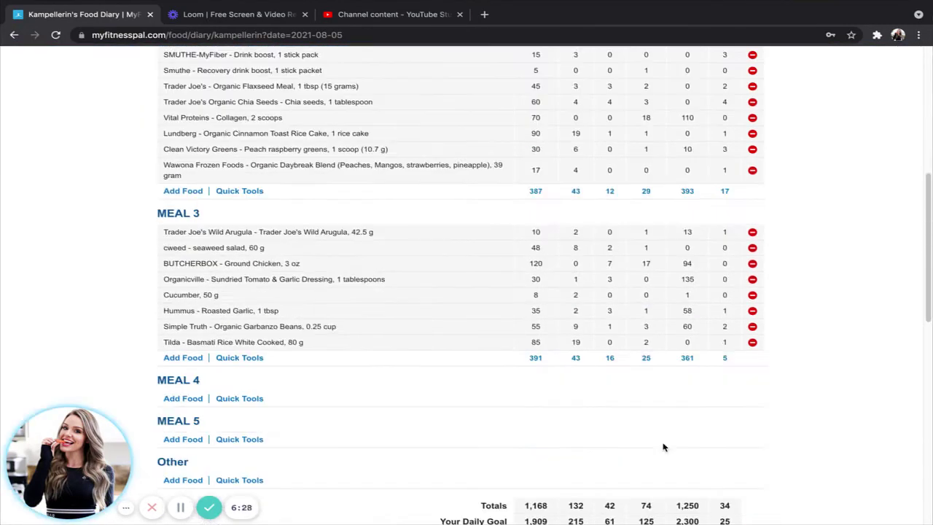
{"action": "scroll", "coordinate": [398, 348], "scroll_direction": "down", "scroll_amount": 1}
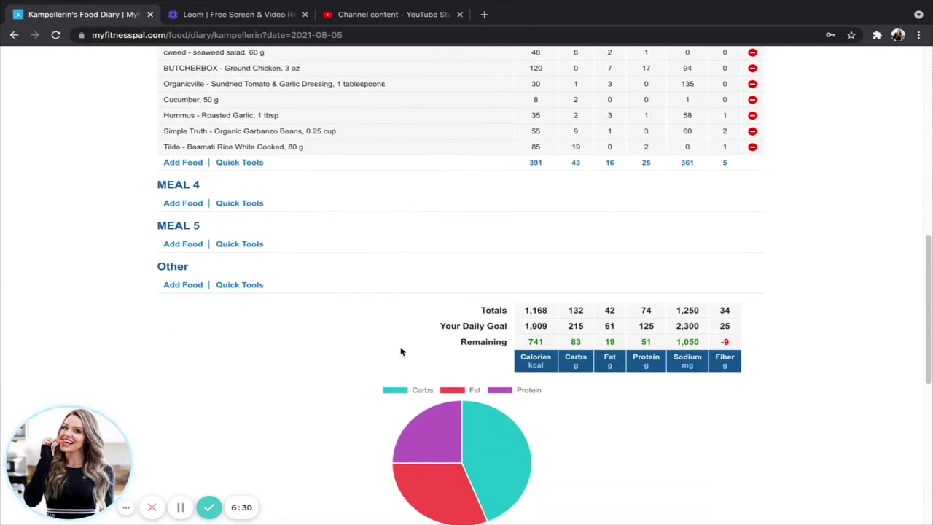
{"action": "scroll", "coordinate": [420, 354], "scroll_direction": "down", "scroll_amount": 2}
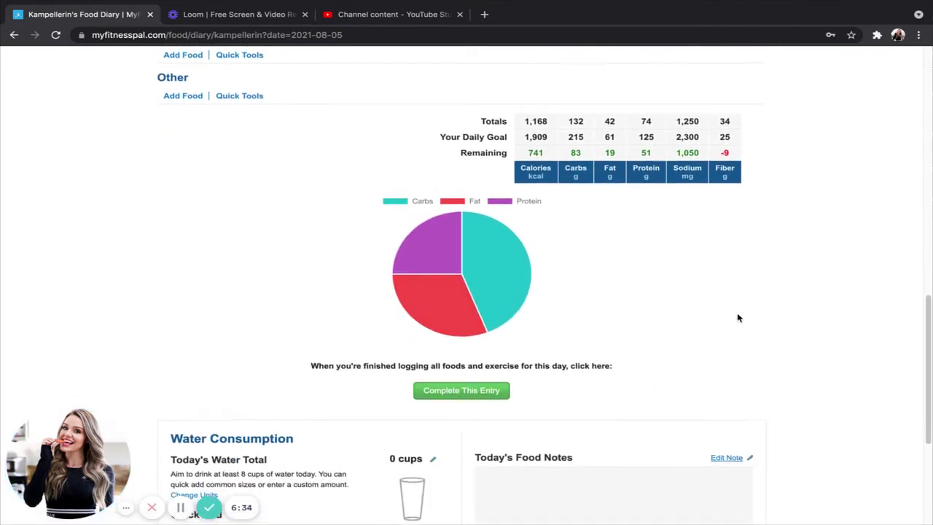
{"action": "scroll", "coordinate": [742, 316], "scroll_direction": "up", "scroll_amount": 4}
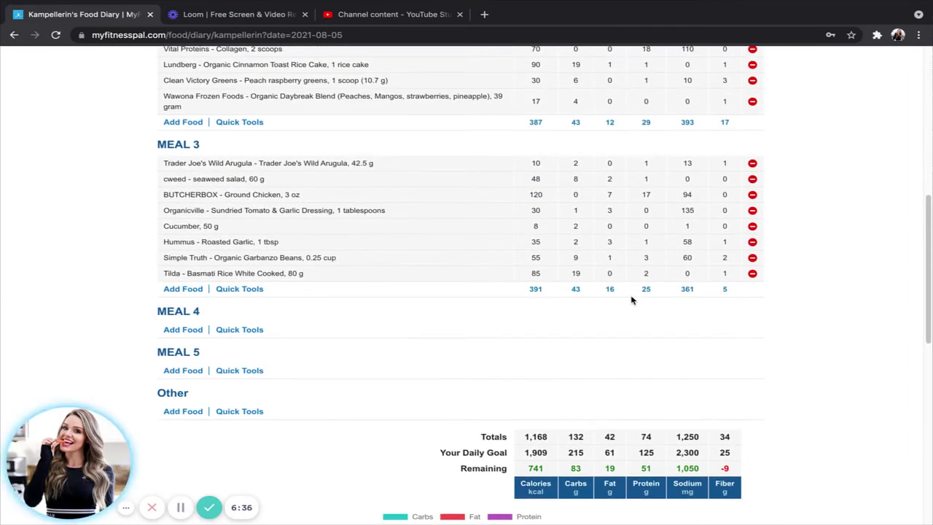
{"action": "scroll", "coordinate": [631, 299], "scroll_direction": "up", "scroll_amount": 5}
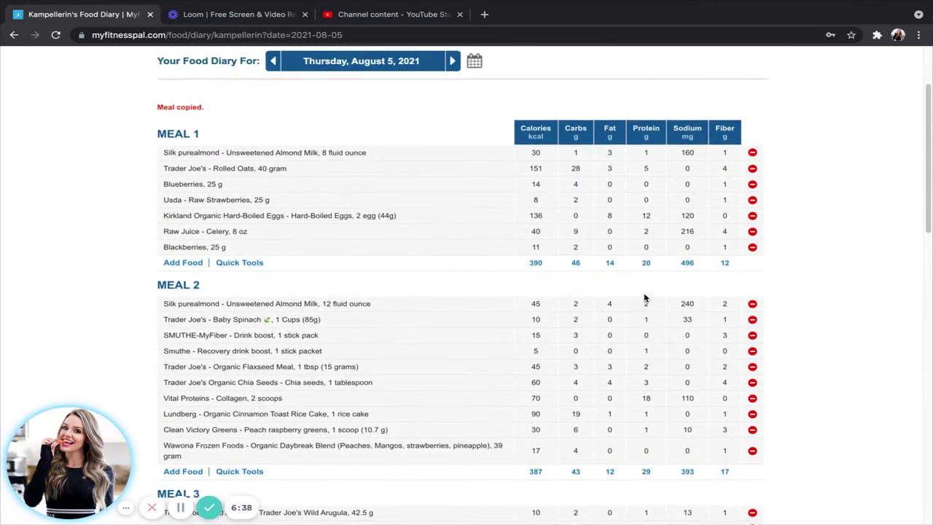
{"action": "scroll", "coordinate": [644, 298], "scroll_direction": "up", "scroll_amount": 2}
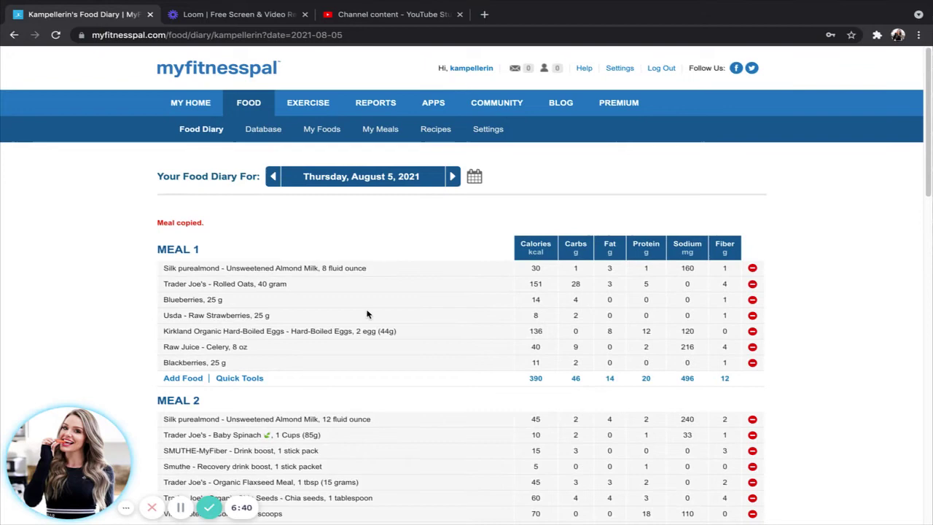
{"action": "scroll", "coordinate": [259, 292], "scroll_direction": "down", "scroll_amount": 1}
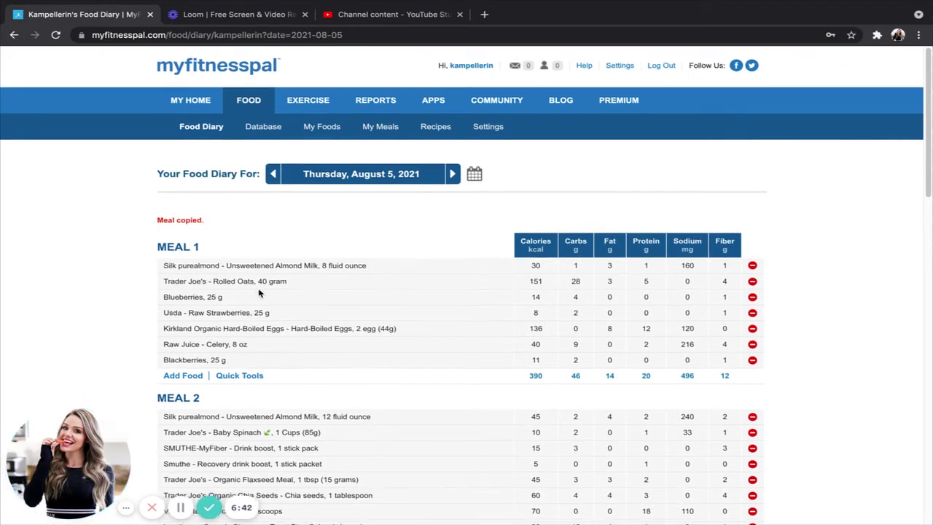
{"action": "scroll", "coordinate": [259, 292], "scroll_direction": "down", "scroll_amount": 5}
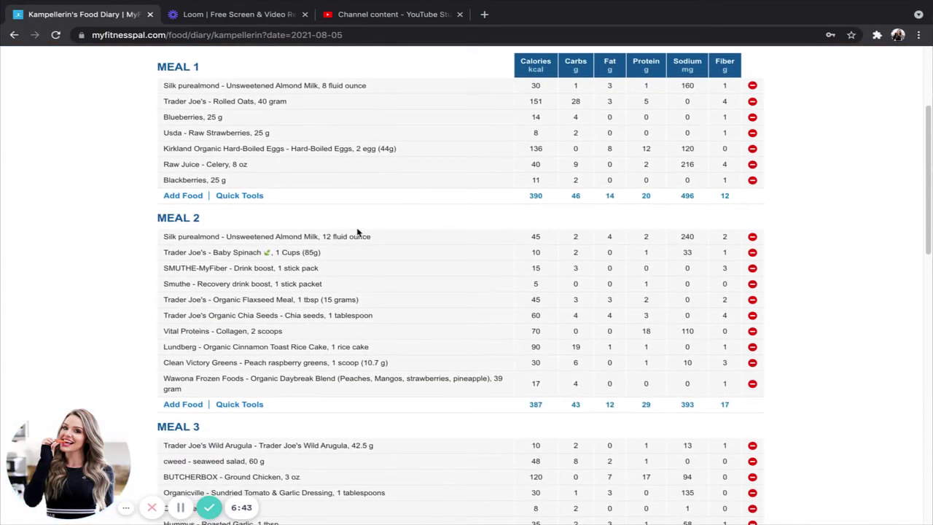
{"action": "scroll", "coordinate": [397, 313], "scroll_direction": "down", "scroll_amount": 5}
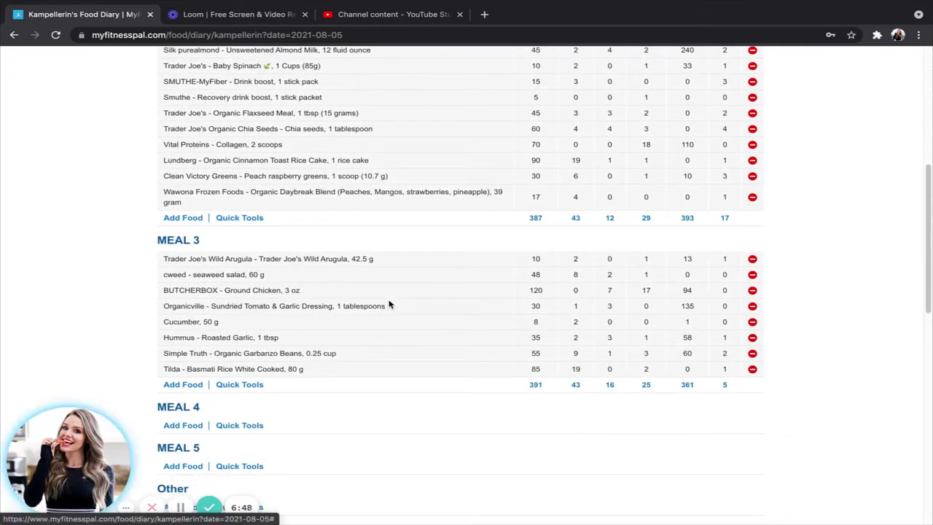
{"action": "scroll", "coordinate": [406, 379], "scroll_direction": "down", "scroll_amount": 4}
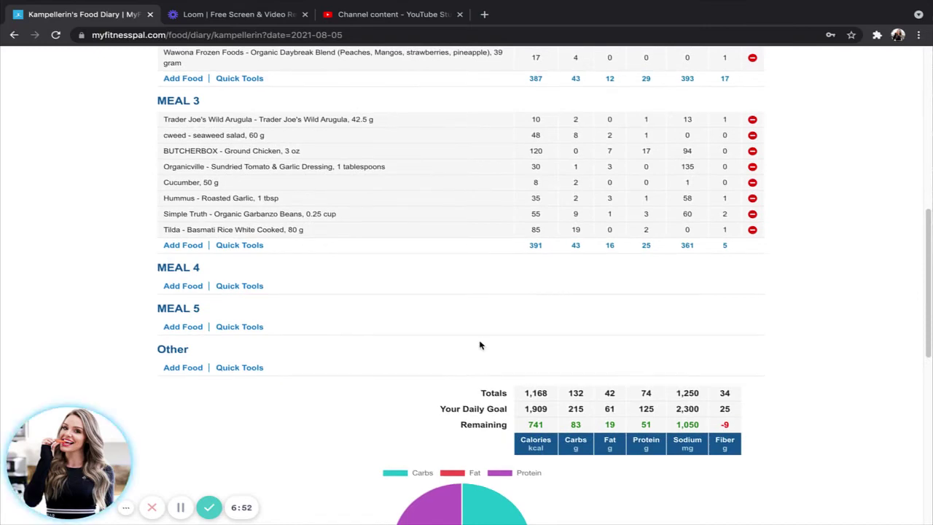
{"action": "scroll", "coordinate": [480, 342], "scroll_direction": "up", "scroll_amount": 5}
{"action": "scroll", "coordinate": [474, 338], "scroll_direction": "up", "scroll_amount": 1}
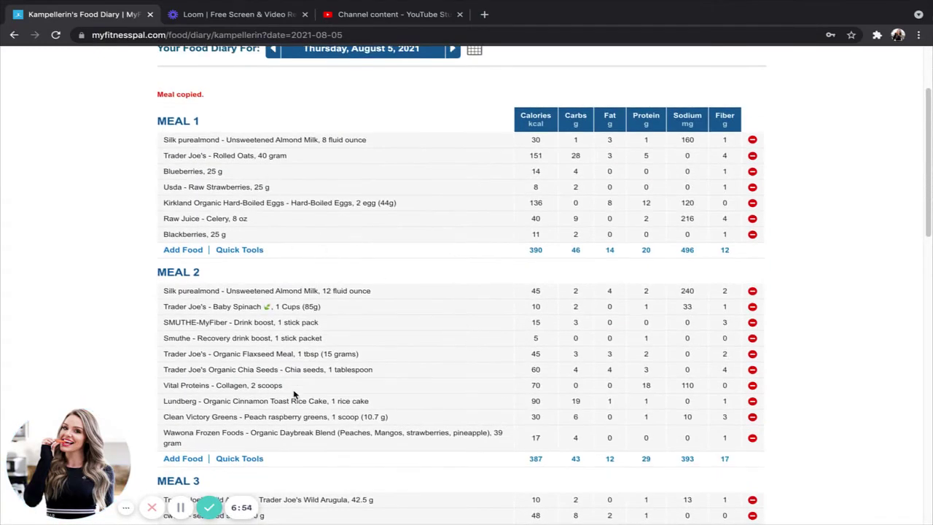
{"action": "scroll", "coordinate": [277, 302], "scroll_direction": "up", "scroll_amount": 2}
- Step back to Wednesday, August 4 and review its 1,864-calorie total with 45 remaining
{"action": "left_click", "coordinate": [274, 178]}
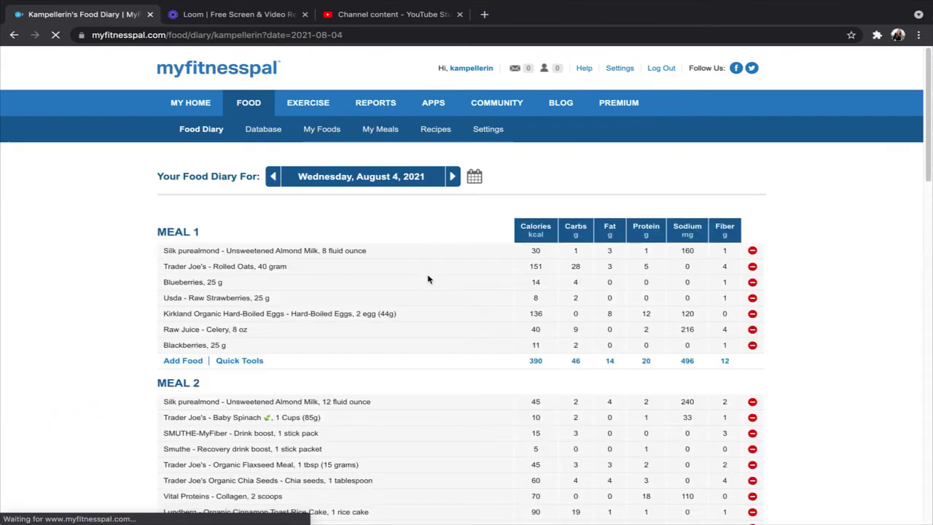
{"action": "scroll", "coordinate": [433, 284], "scroll_direction": "down", "scroll_amount": 5}
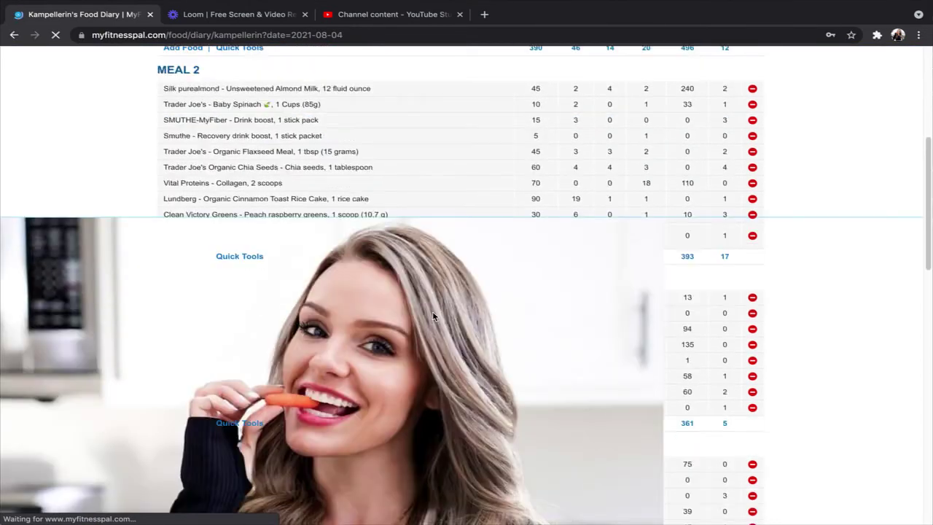
{"action": "scroll", "coordinate": [433, 316], "scroll_direction": "down", "scroll_amount": 15}
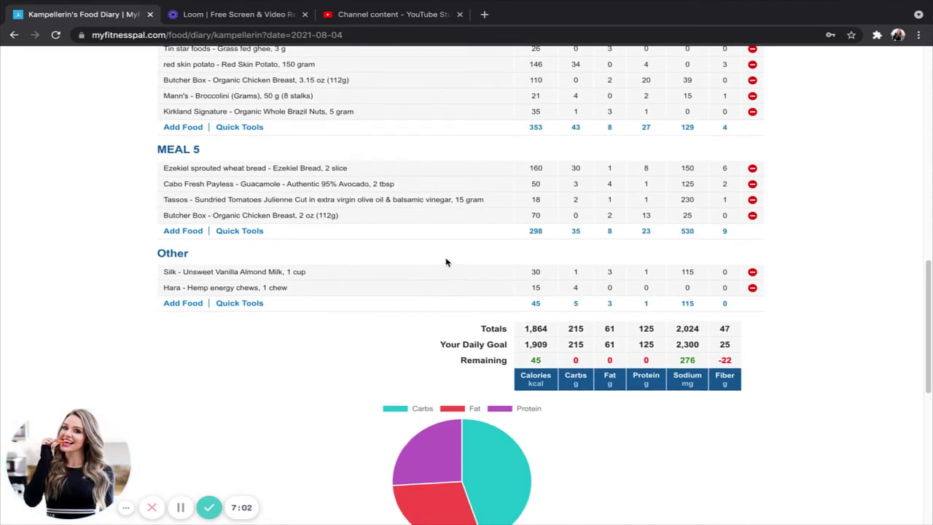
{"action": "scroll", "coordinate": [448, 264], "scroll_direction": "up", "scroll_amount": 20}
{"action": "scroll", "coordinate": [452, 270], "scroll_direction": "down", "scroll_amount": 6}
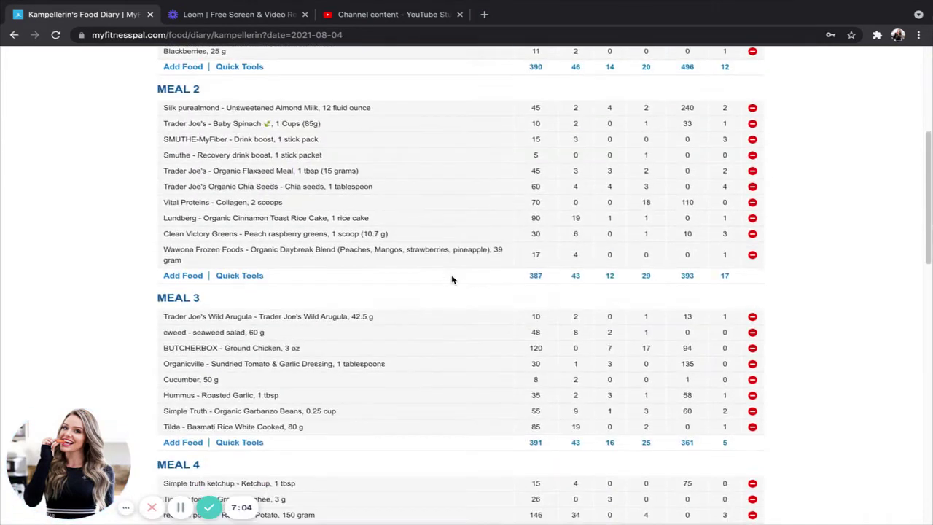
{"action": "scroll", "coordinate": [451, 280], "scroll_direction": "down", "scroll_amount": 1}
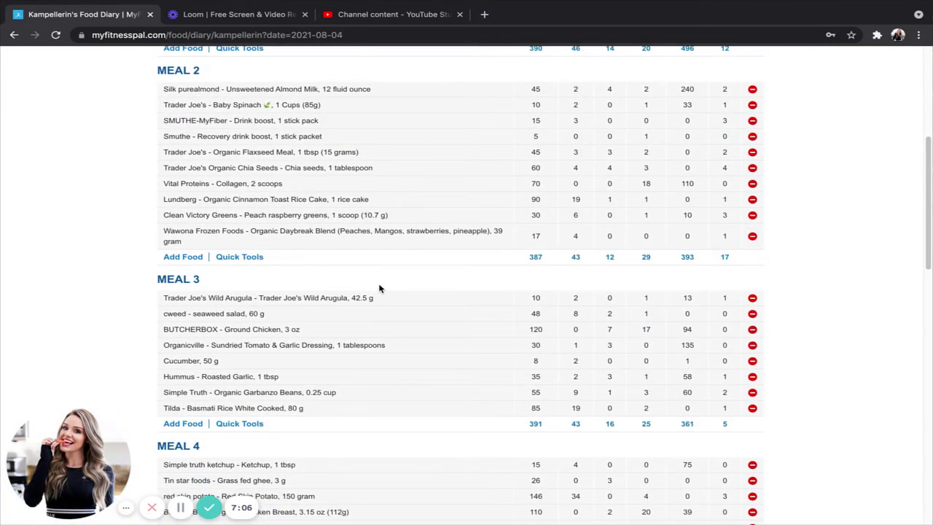
{"action": "scroll", "coordinate": [380, 291], "scroll_direction": "down", "scroll_amount": 6}
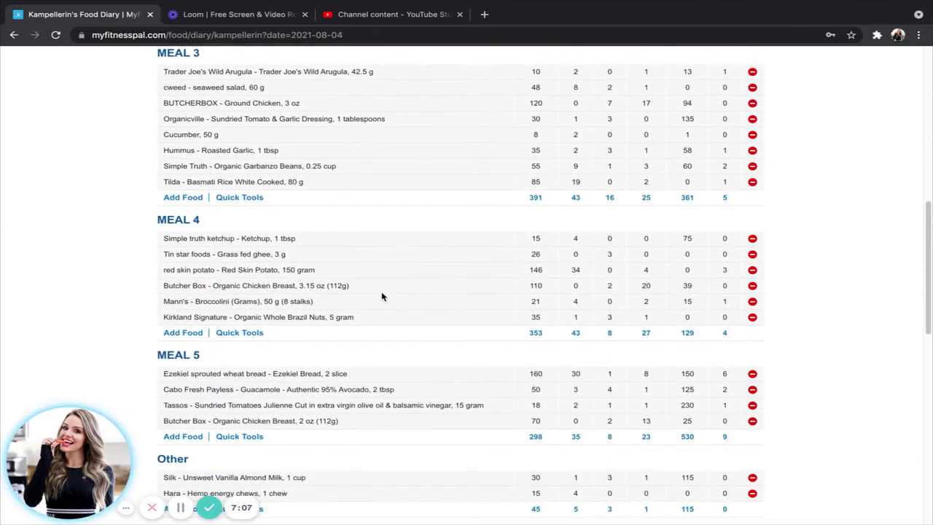
{"action": "scroll", "coordinate": [382, 297], "scroll_direction": "down", "scroll_amount": 10}
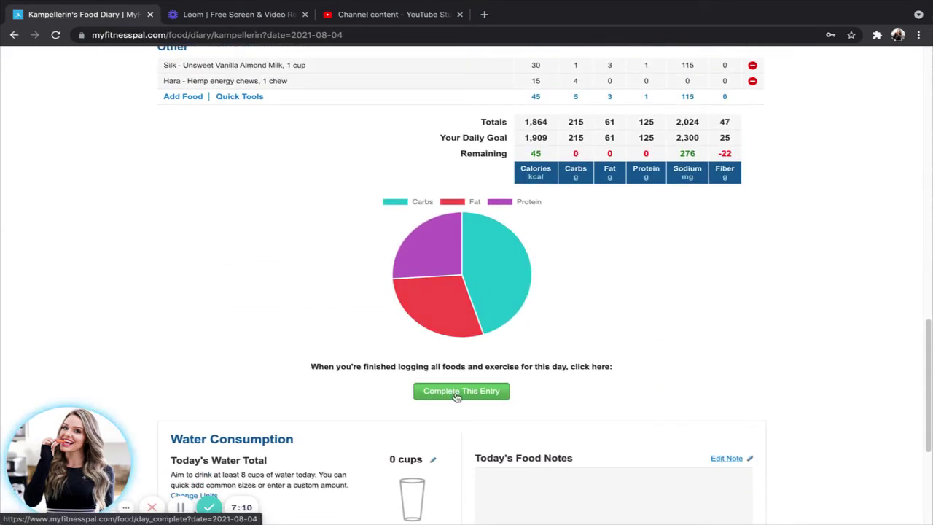
{"action": "scroll", "coordinate": [547, 288], "scroll_direction": "up", "scroll_amount": 10}
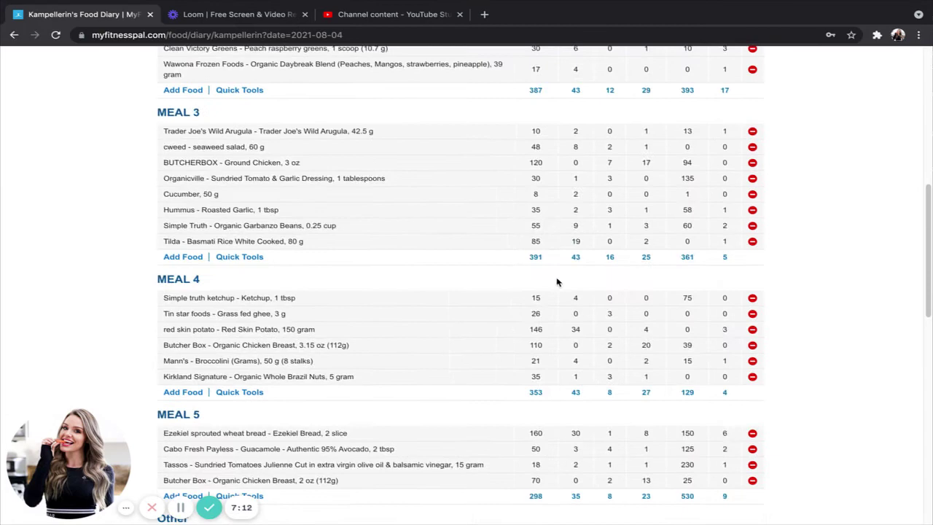
{"action": "scroll", "coordinate": [562, 283], "scroll_direction": "up", "scroll_amount": 10}
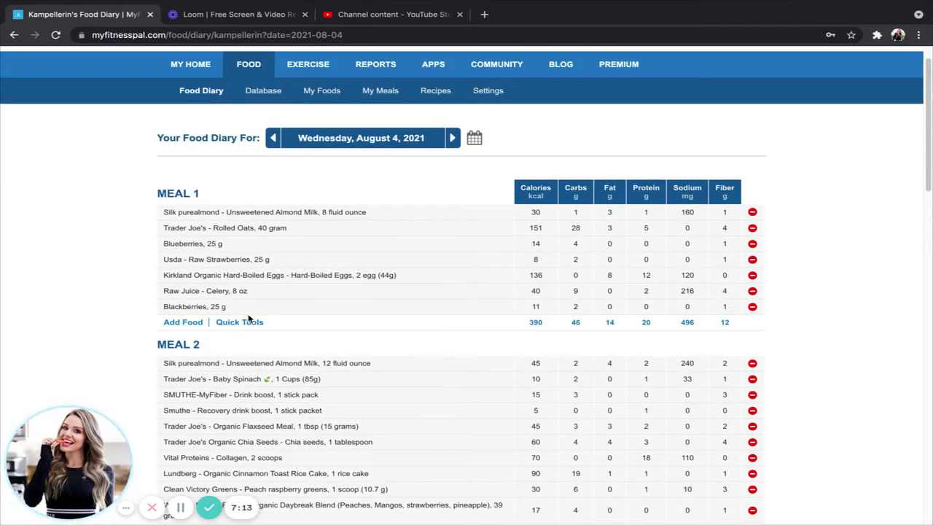
- Search Meal 1's food database for brown rice and check Homemade Brown Rice's serving sizes
{"action": "left_click", "coordinate": [173, 327]}
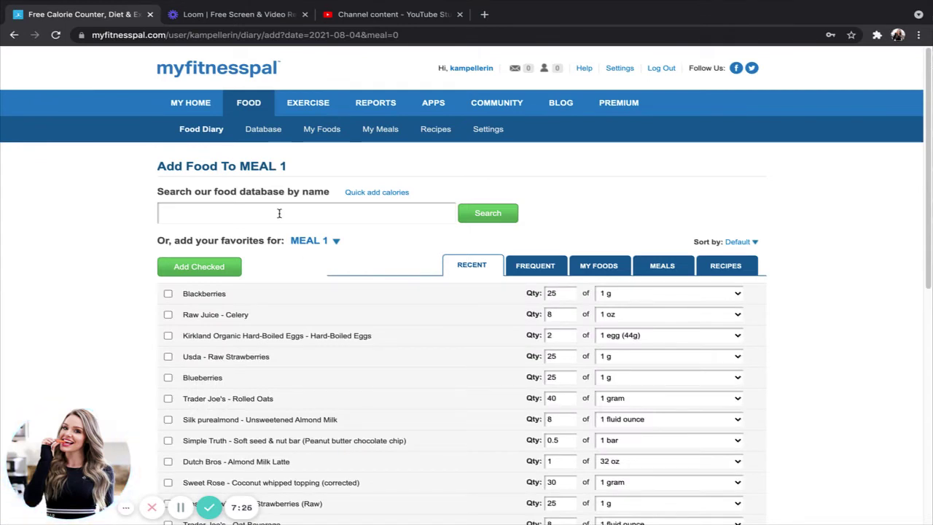
{"action": "type", "text": "rice"}
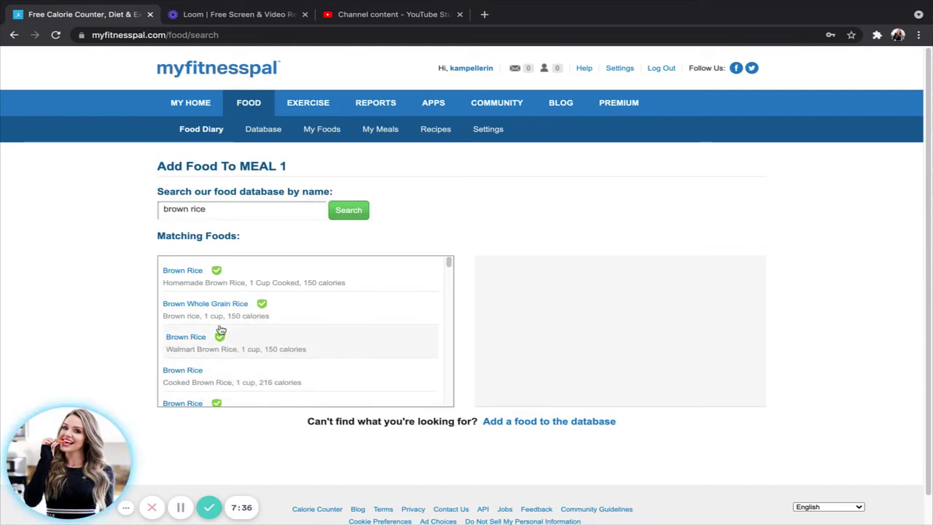
{"action": "left_click", "coordinate": [272, 280]}
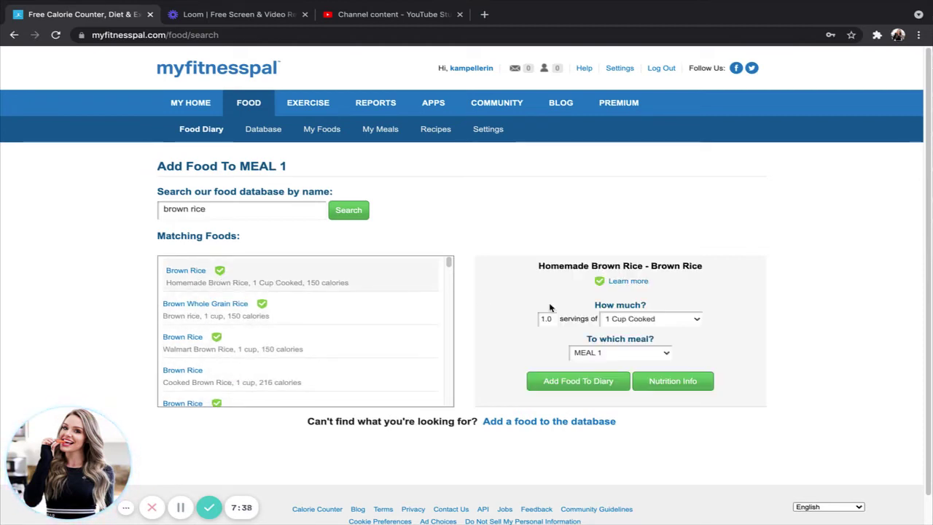
{"action": "left_click", "coordinate": [625, 320]}
- Compare Brown Whole Grain Rice and Walmart Brown Rice at 1 cup, then view the minute brown rice cup
{"action": "left_click", "coordinate": [312, 315]}
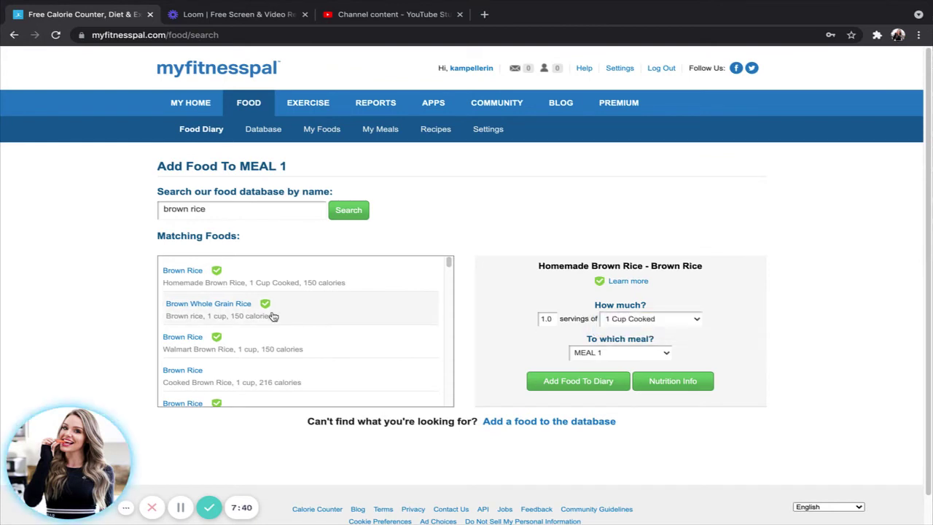
{"action": "left_click", "coordinate": [609, 321]}
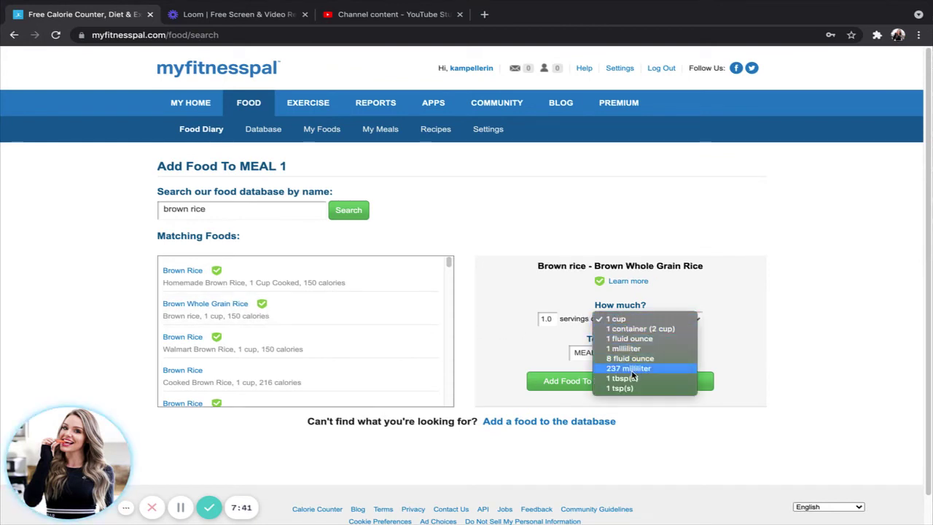
{"action": "left_click", "coordinate": [247, 336]}
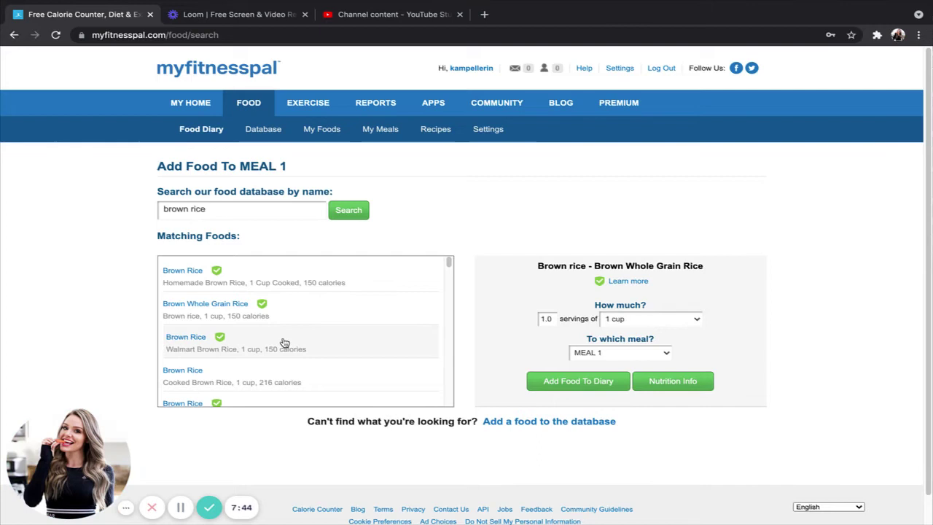
{"action": "left_click", "coordinate": [284, 342]}
{"action": "left_click", "coordinate": [626, 319]}
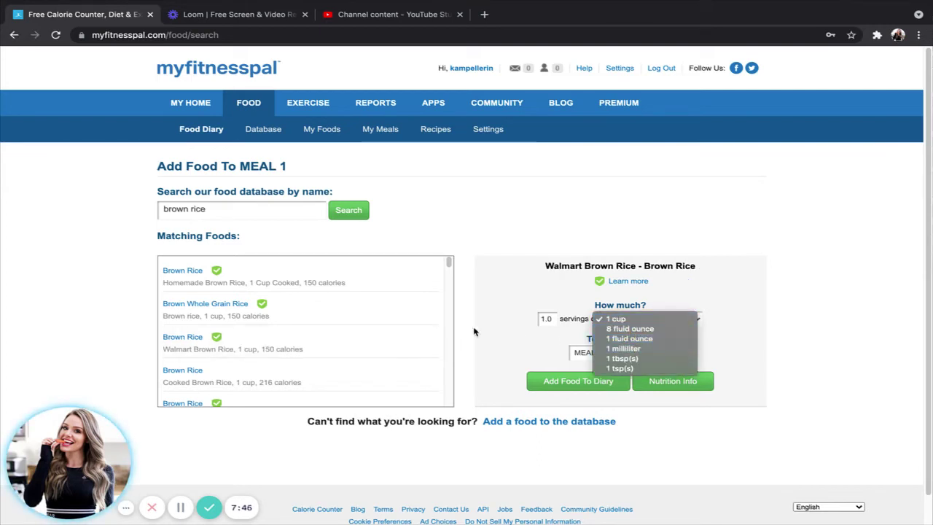
{"action": "left_click", "coordinate": [223, 360]}
{"action": "scroll", "coordinate": [236, 392], "scroll_direction": "down", "scroll_amount": 2}
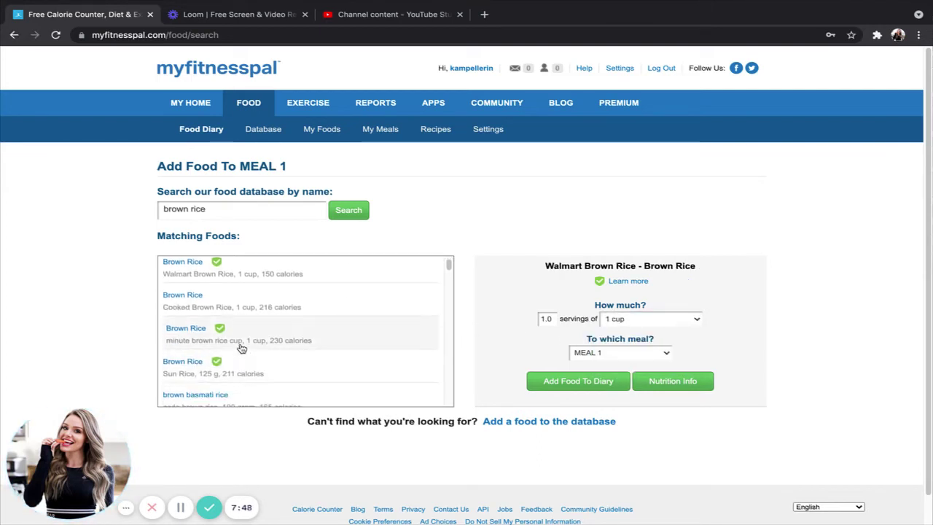
{"action": "left_click", "coordinate": [237, 328]}
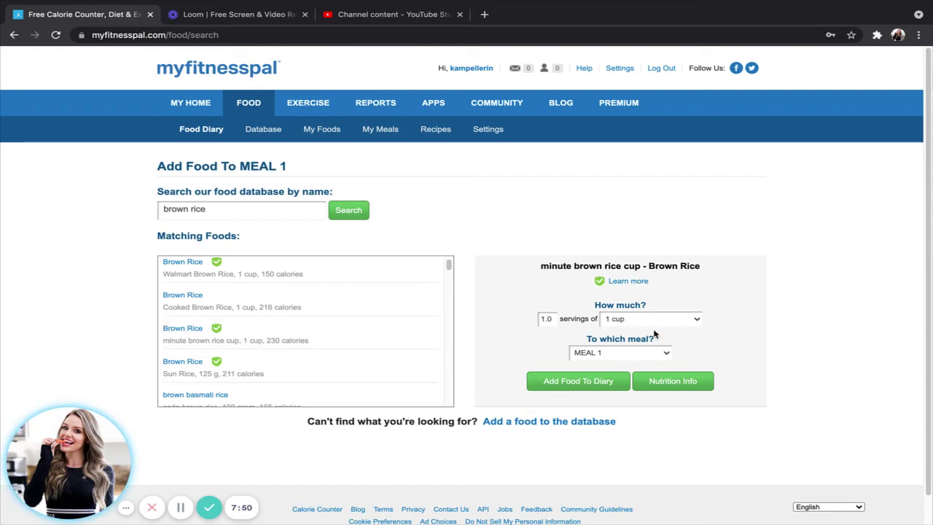
- Search 'brown rice grams' and set Brown Rice – Cooked – Grams to 100 servings of 1 gram
{"action": "left_click", "coordinate": [246, 211]}
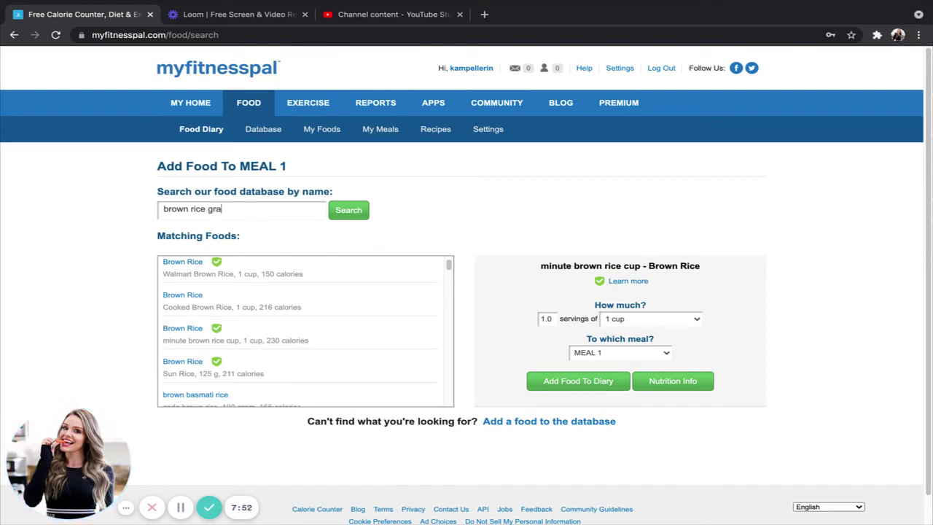
{"action": "key", "text": "Return"}
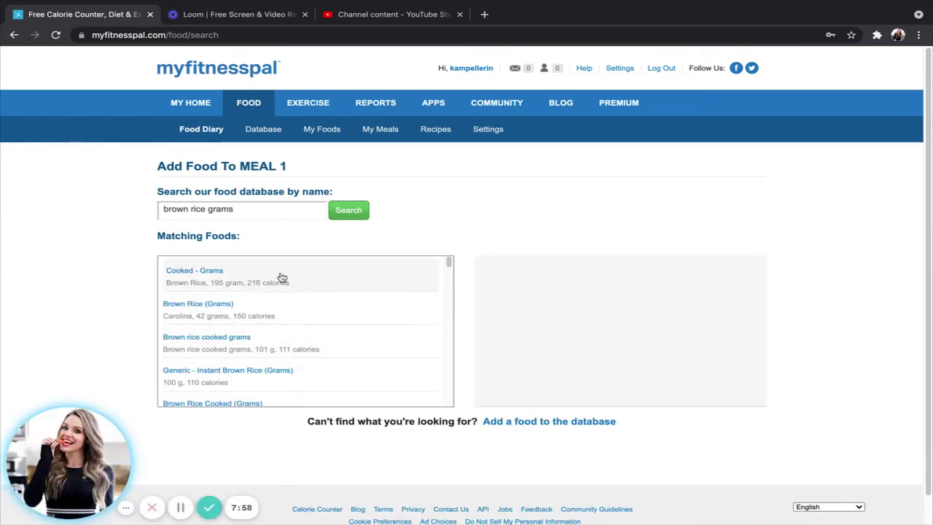
{"action": "left_click", "coordinate": [282, 269]}
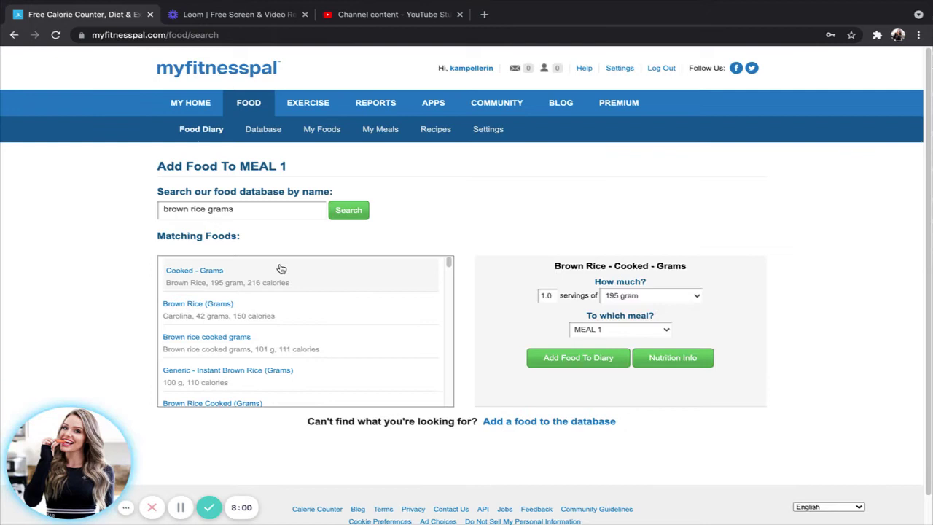
{"action": "left_click", "coordinate": [667, 296]}
{"action": "left_click", "coordinate": [615, 304]}
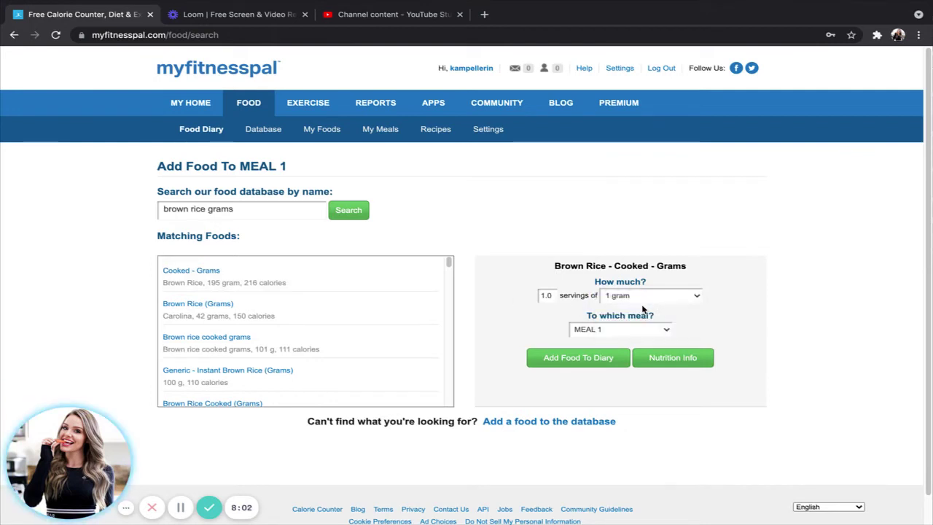
{"action": "double_click", "coordinate": [547, 296]}
{"action": "type", "text": "100"}
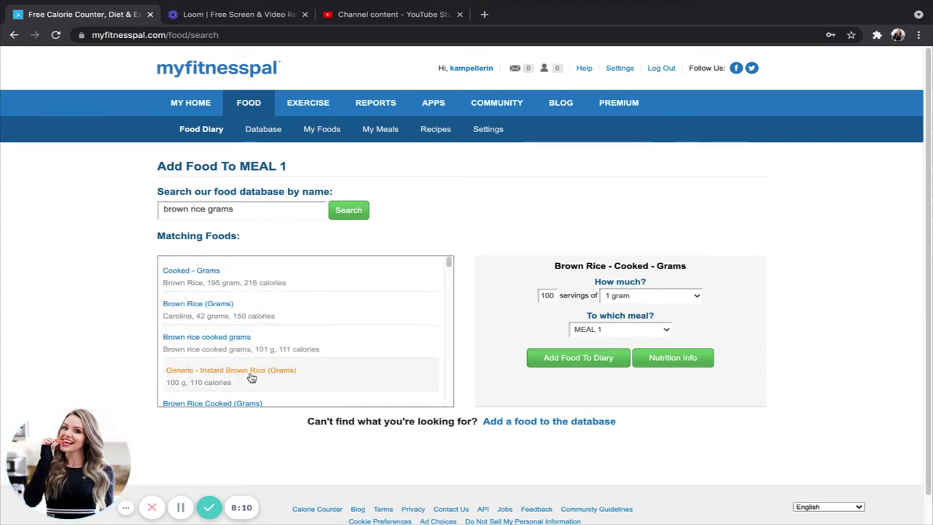
- Open the CalorieKing website in a new browser tab via a web search
{"action": "left_click", "coordinate": [485, 14]}
{"action": "type", "text": "c"}
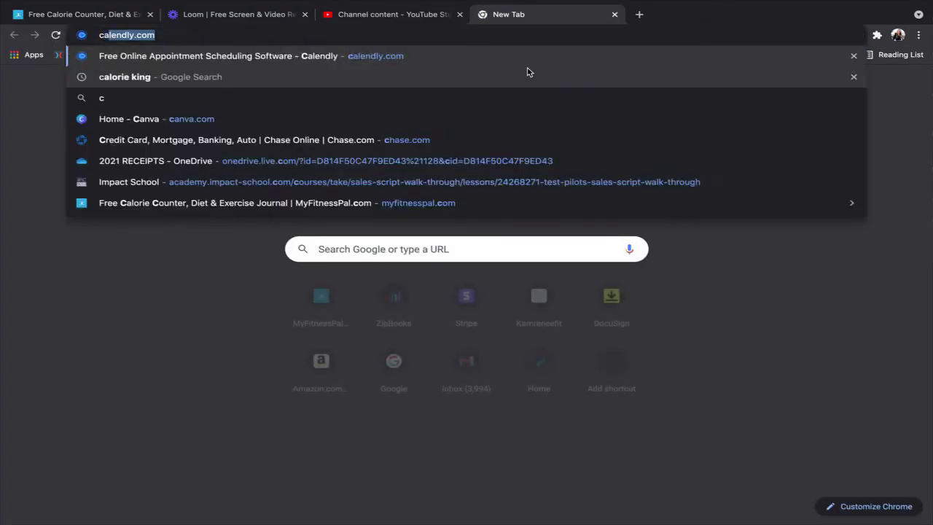
{"action": "type", "text": "alorie"}
{"action": "key", "text": "Return"}
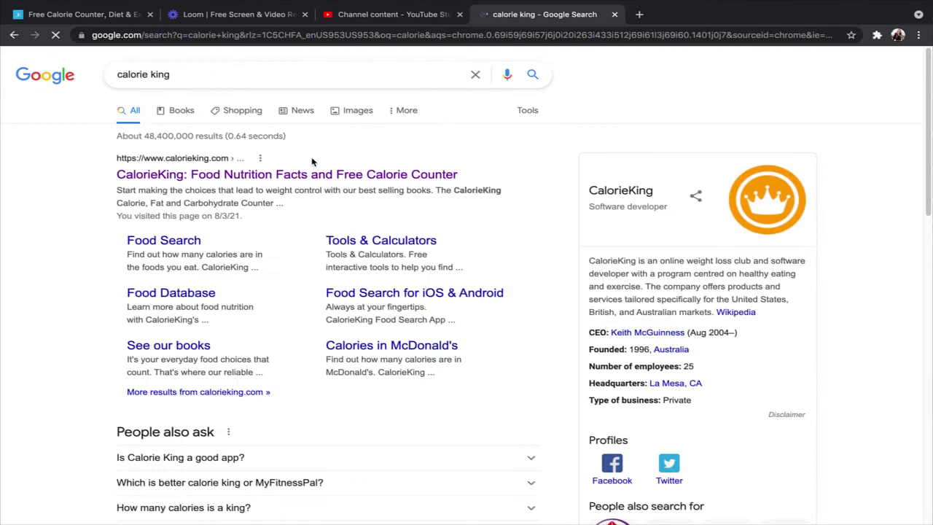
{"action": "left_click", "coordinate": [282, 178]}
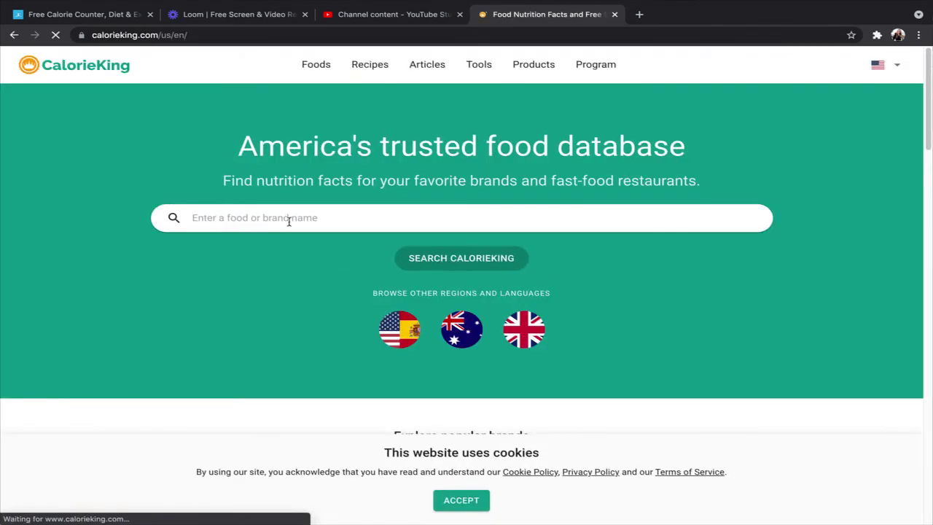
- Scroll through CalorieKing's popular brands and sign-up sections, then back up to the search box
{"action": "scroll", "coordinate": [358, 256], "scroll_direction": "down", "scroll_amount": 2}
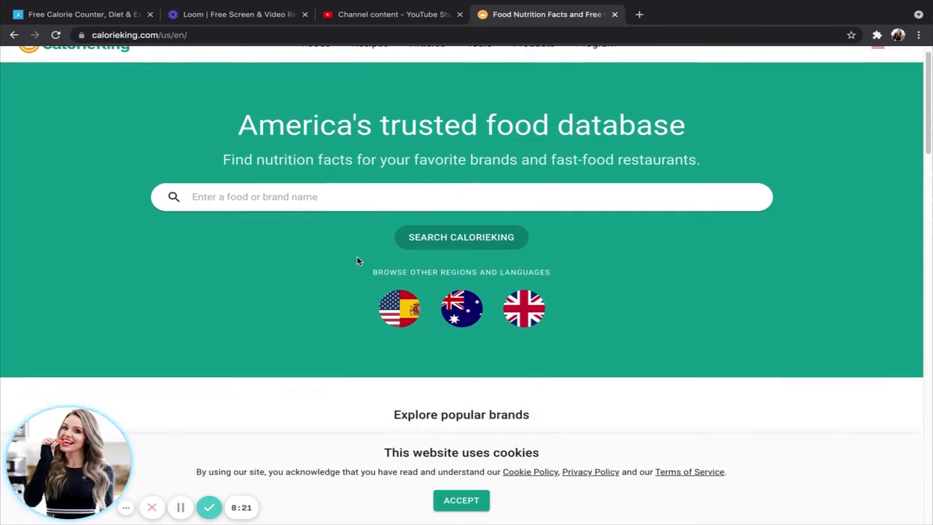
{"action": "scroll", "coordinate": [291, 233], "scroll_direction": "up", "scroll_amount": 2}
{"action": "scroll", "coordinate": [275, 244], "scroll_direction": "down", "scroll_amount": 4}
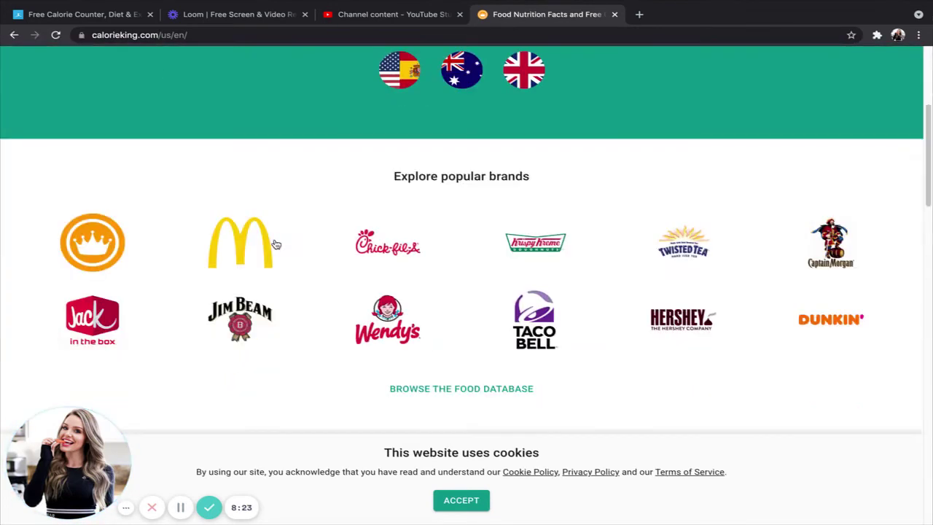
{"action": "scroll", "coordinate": [291, 248], "scroll_direction": "down", "scroll_amount": 1}
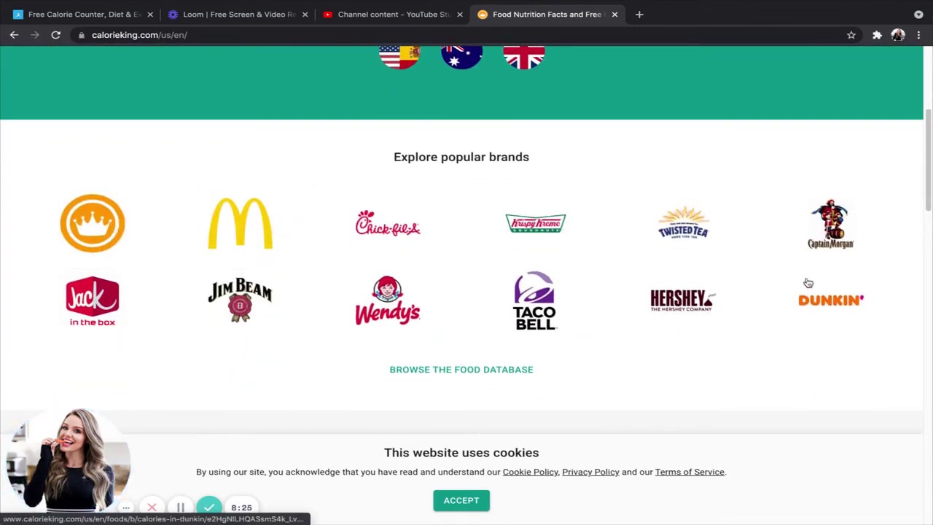
{"action": "scroll", "coordinate": [512, 342], "scroll_direction": "down", "scroll_amount": 1}
{"action": "scroll", "coordinate": [521, 343], "scroll_direction": "down", "scroll_amount": 2}
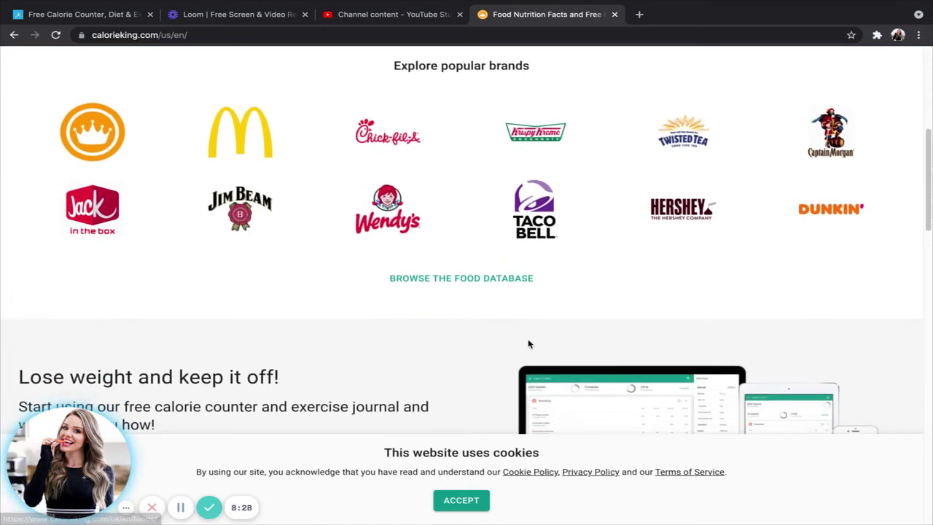
{"action": "scroll", "coordinate": [408, 317], "scroll_direction": "up", "scroll_amount": 2}
{"action": "scroll", "coordinate": [387, 307], "scroll_direction": "down", "scroll_amount": 8}
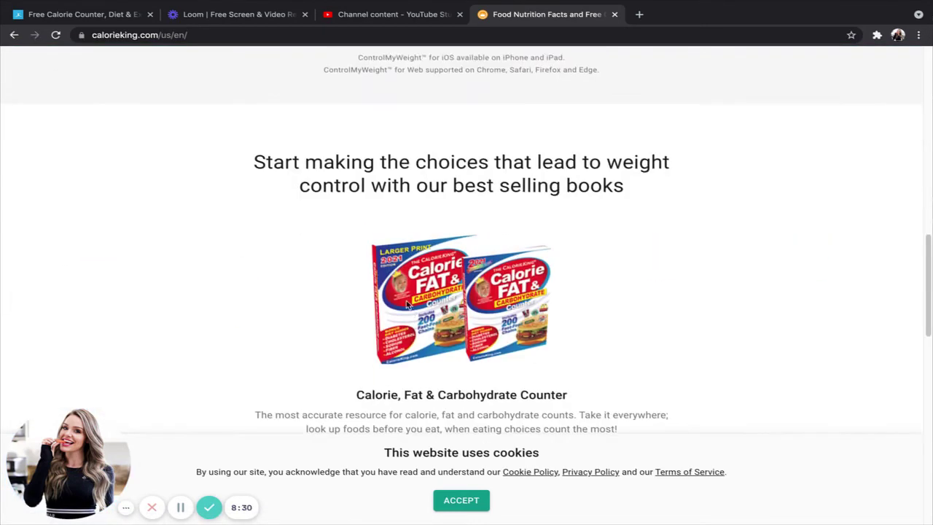
{"action": "scroll", "coordinate": [442, 302], "scroll_direction": "up", "scroll_amount": 4}
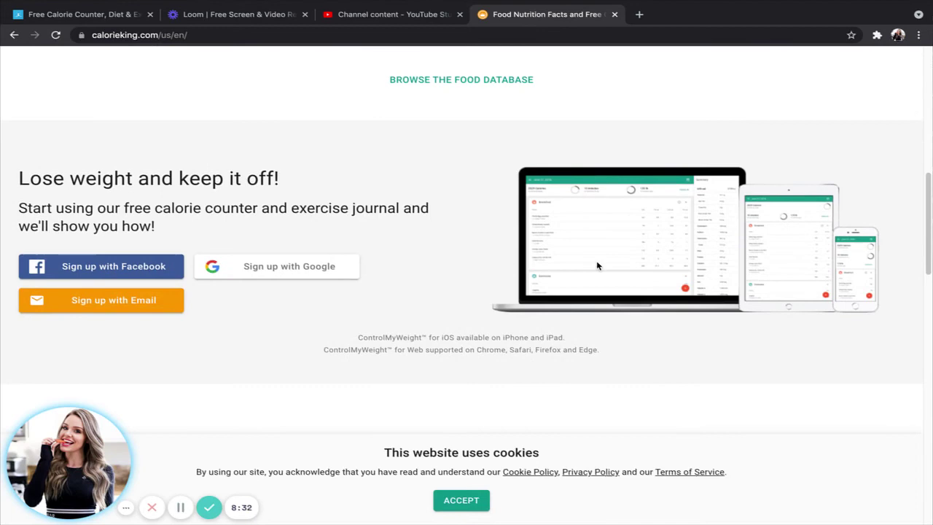
{"action": "scroll", "coordinate": [481, 248], "scroll_direction": "up", "scroll_amount": 10}
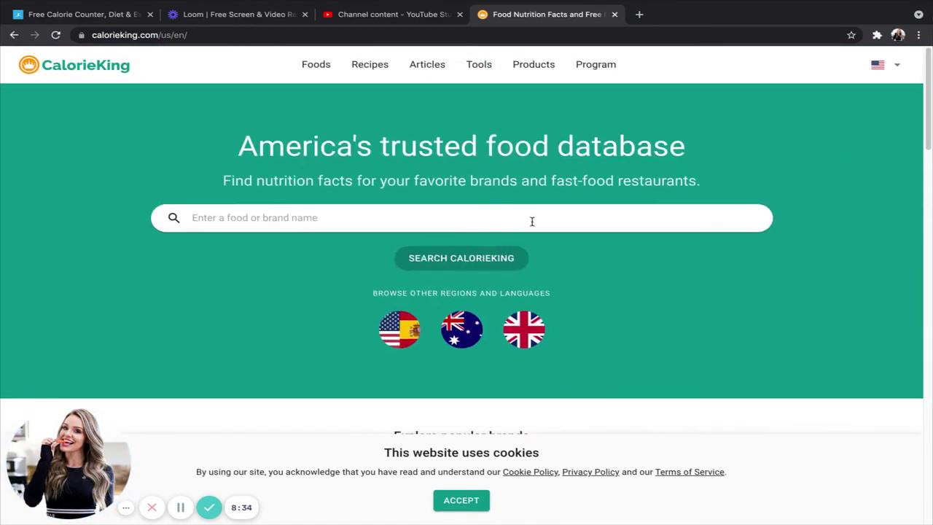
- Return to MyFitnessPal's food diary and step forward through August 4 to August 5
{"action": "left_click", "coordinate": [104, 14]}
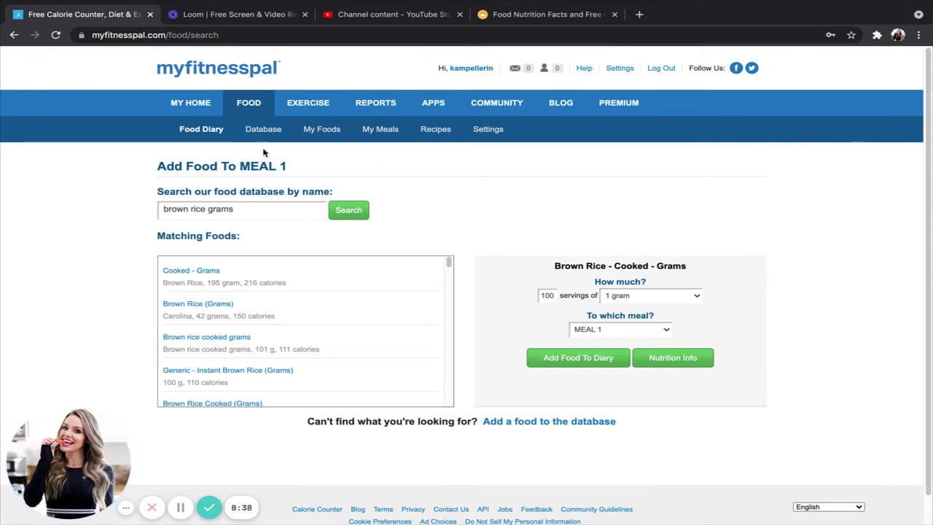
{"action": "left_click", "coordinate": [260, 110]}
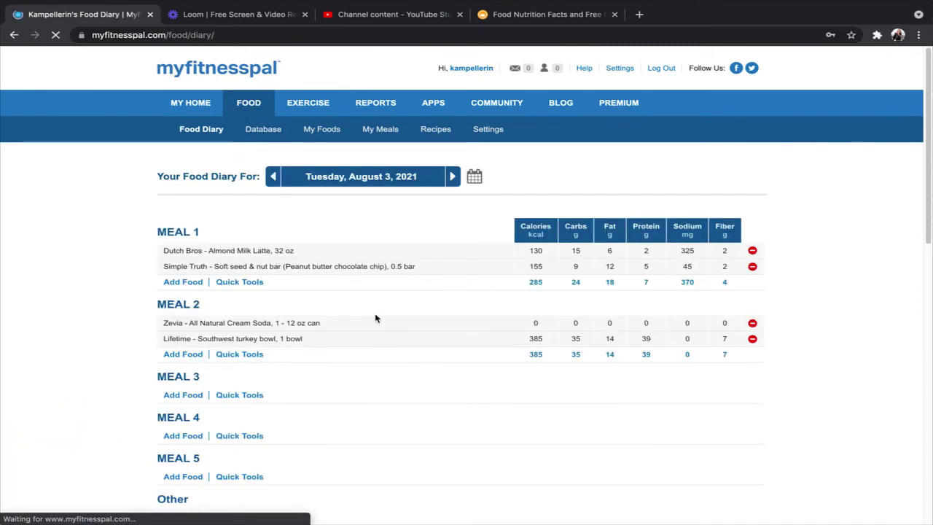
{"action": "left_click", "coordinate": [451, 177]}
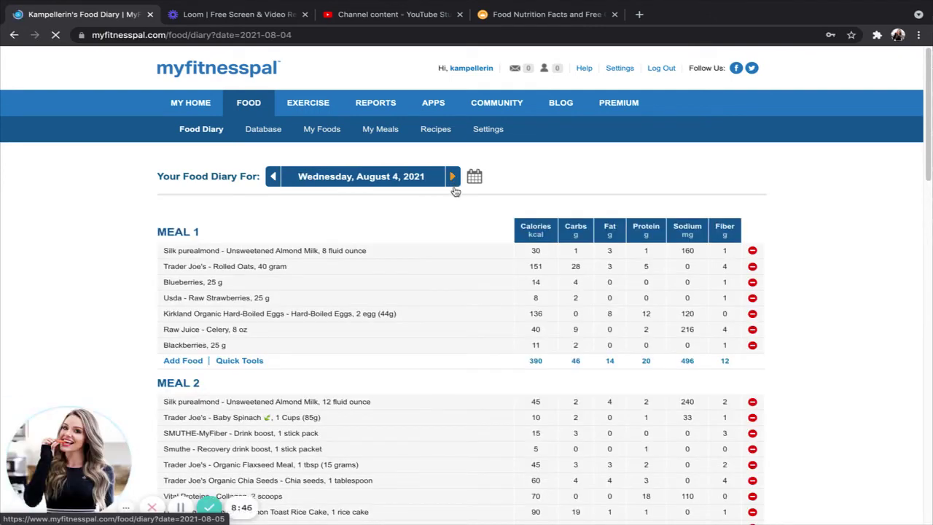
{"action": "left_click", "coordinate": [452, 177]}
- Advance to the empty Friday, August 6 diary and start adding food to Meal 5
{"action": "scroll", "coordinate": [536, 364], "scroll_direction": "down", "scroll_amount": 5}
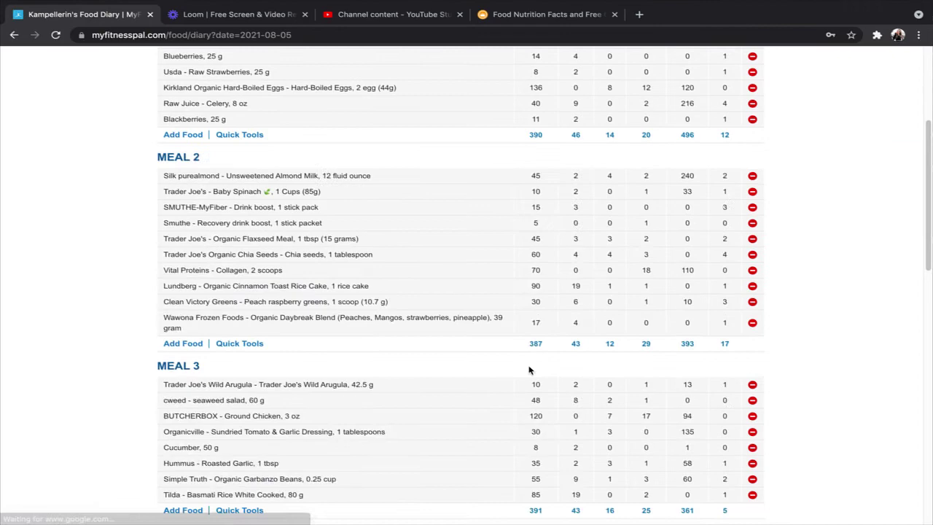
{"action": "scroll", "coordinate": [484, 337], "scroll_direction": "up", "scroll_amount": 4}
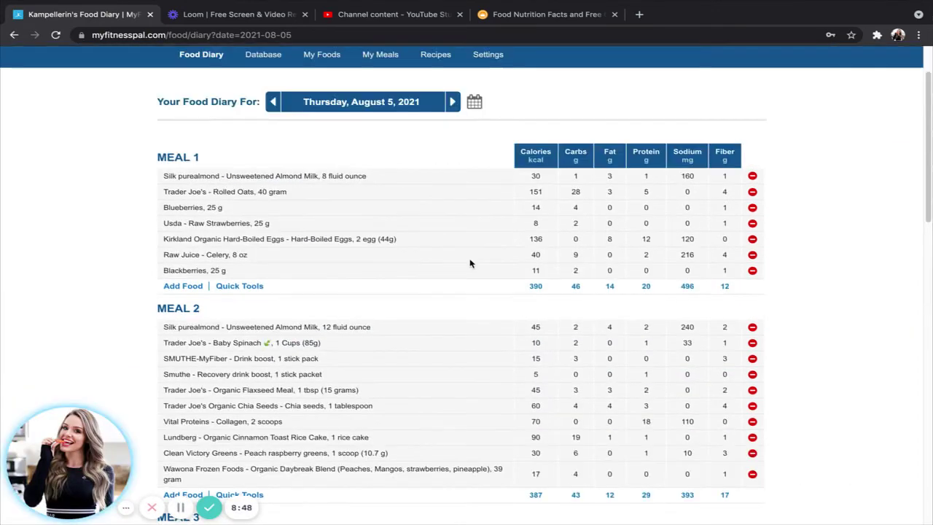
{"action": "left_click", "coordinate": [453, 101]}
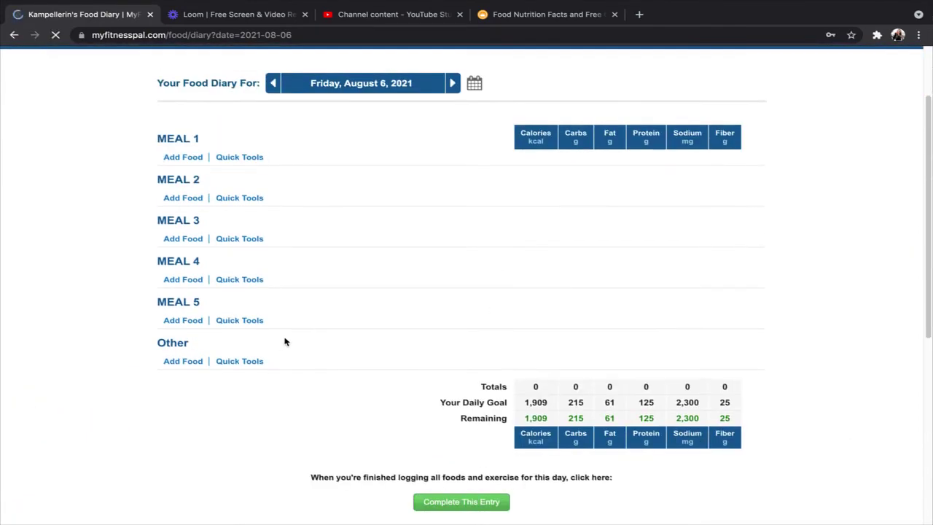
{"action": "left_click", "coordinate": [195, 322]}
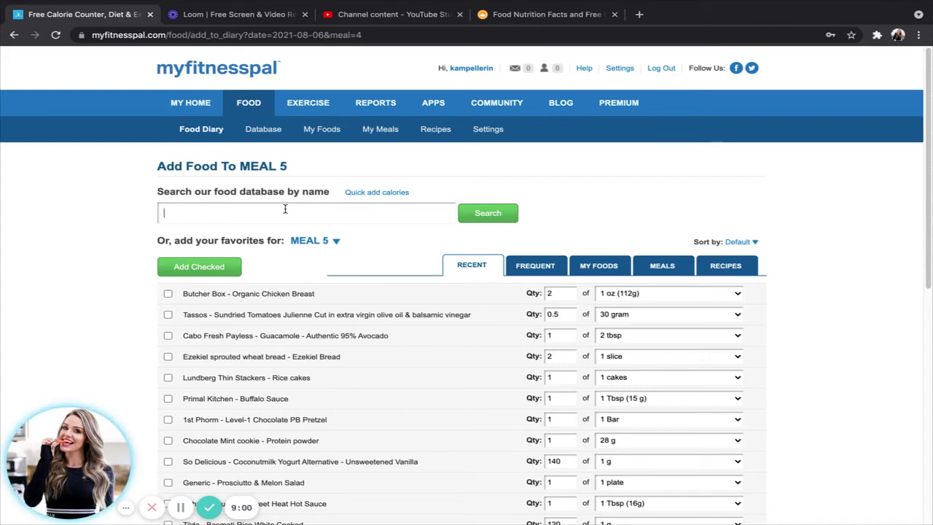
- Search Meal 5's foods for "bj's brewhouse" and browse matches like the 980-calorie Bj's Brewhouse Burger
{"action": "type", "text": "j's brewhouse"}
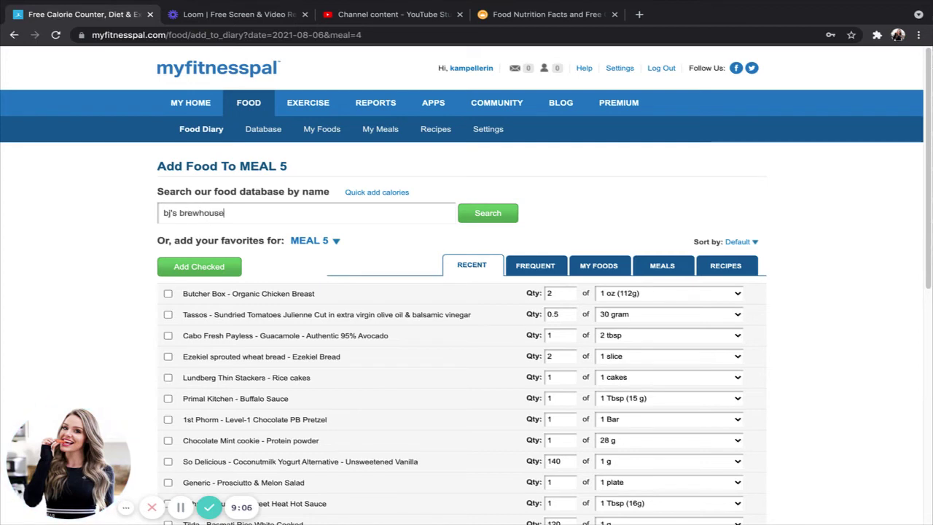
{"action": "key", "text": "Return"}
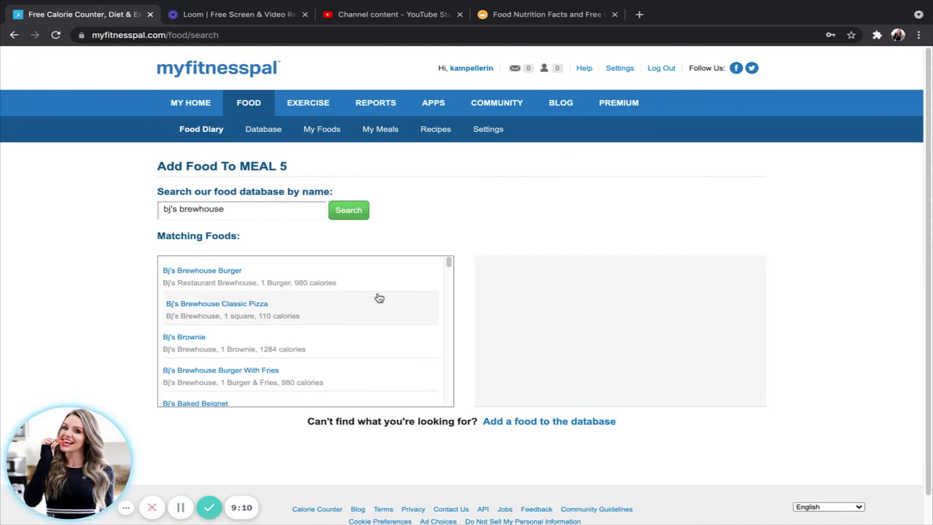
{"action": "scroll", "coordinate": [338, 362], "scroll_direction": "down", "scroll_amount": 5}
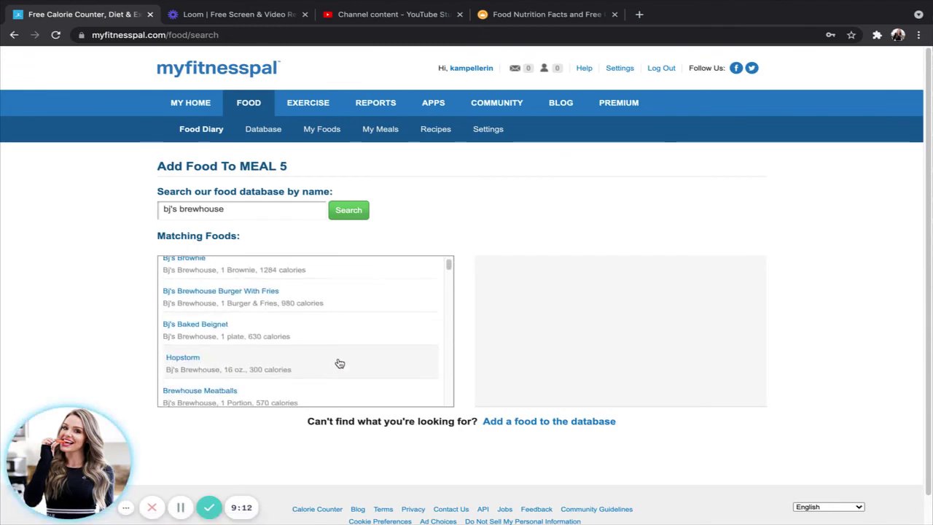
{"action": "scroll", "coordinate": [342, 361], "scroll_direction": "down", "scroll_amount": 5}
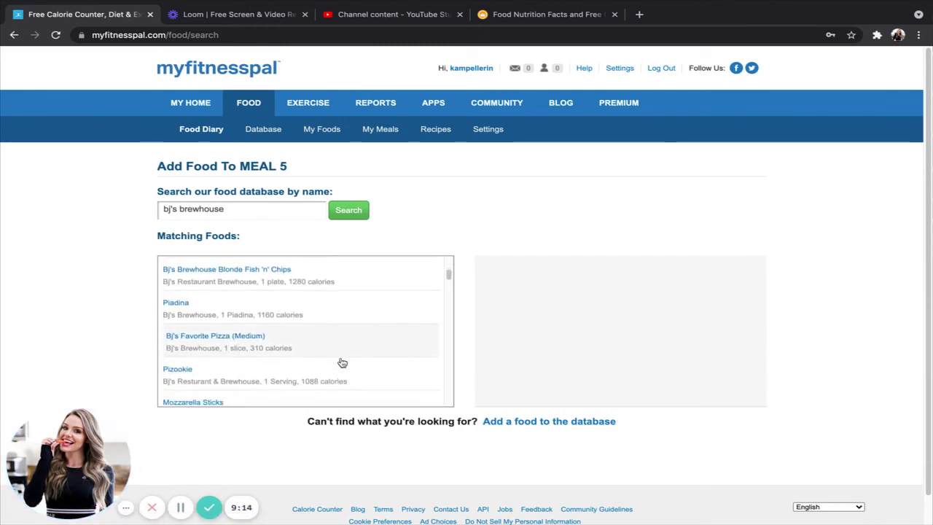
{"action": "scroll", "coordinate": [342, 363], "scroll_direction": "up", "scroll_amount": 10}
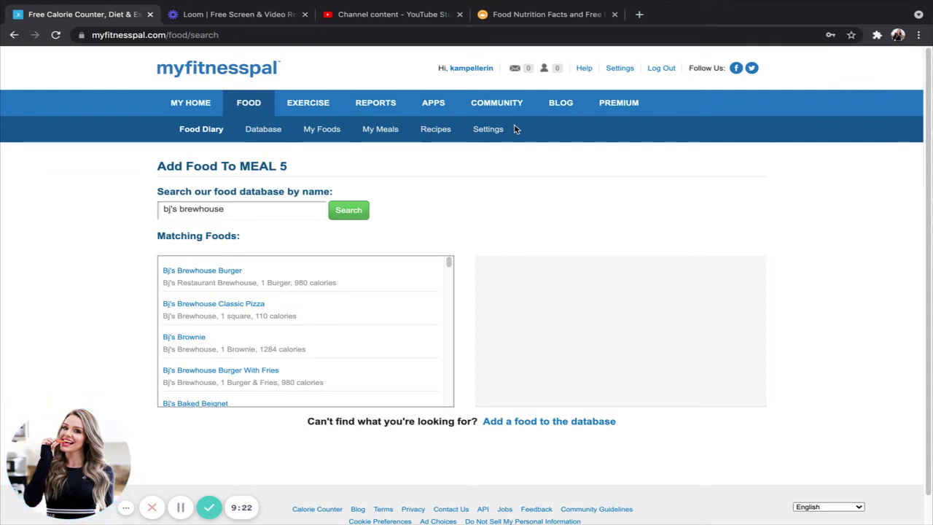
- Glance over CalorieKing's popular brands, then return to MyFitnessPal's Meal 5 search for Outback Steakhouse dishes
{"action": "left_click", "coordinate": [511, 13]}
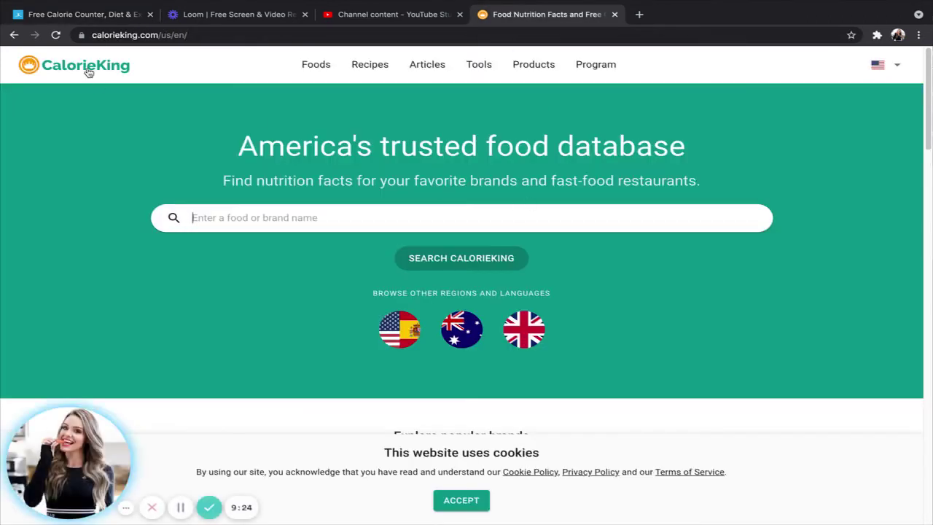
{"action": "scroll", "coordinate": [403, 247], "scroll_direction": "down", "scroll_amount": 2}
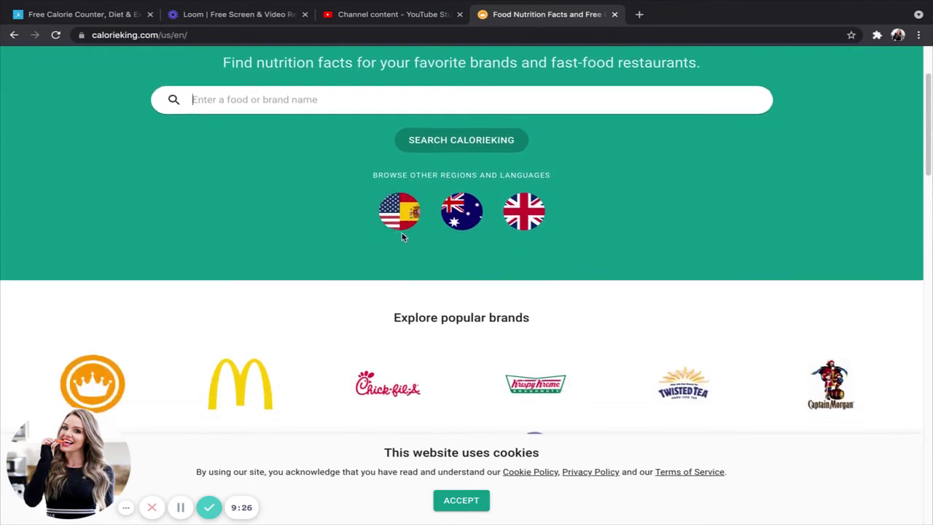
{"action": "scroll", "coordinate": [405, 237], "scroll_direction": "up", "scroll_amount": 2}
{"action": "left_click", "coordinate": [102, 19]}
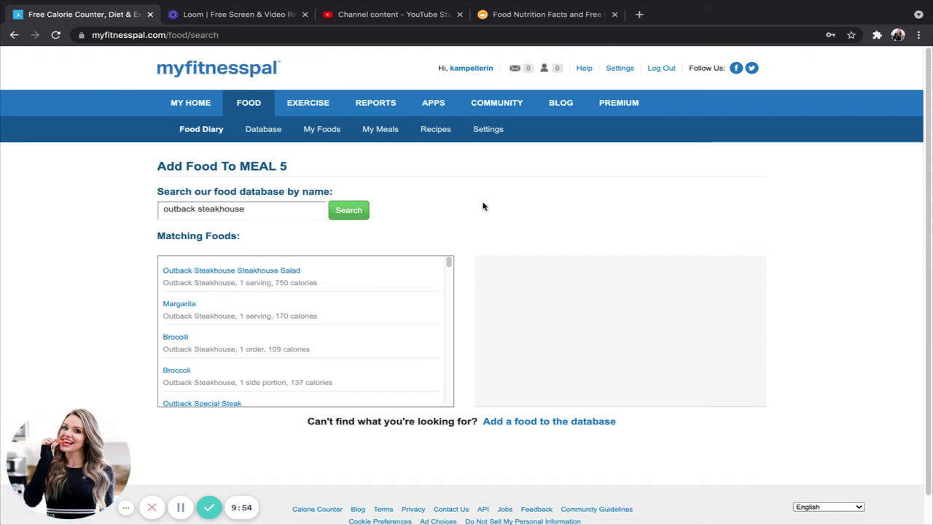
- Clear the "outback steakhouse" text from the Meal 5 search box, leaving the matches listed
{"action": "scroll", "coordinate": [370, 353], "scroll_direction": "down", "scroll_amount": 4}
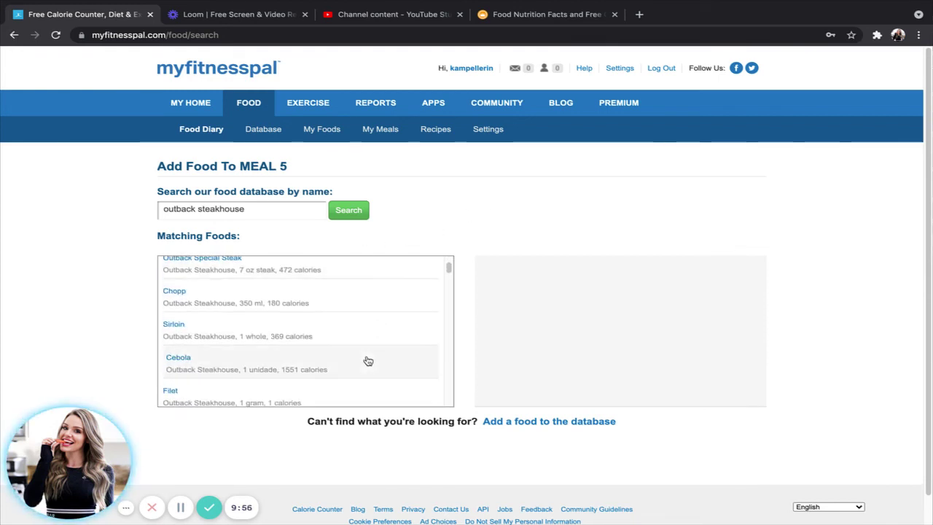
{"action": "scroll", "coordinate": [366, 360], "scroll_direction": "down", "scroll_amount": 2}
{"action": "scroll", "coordinate": [365, 358], "scroll_direction": "up", "scroll_amount": 6}
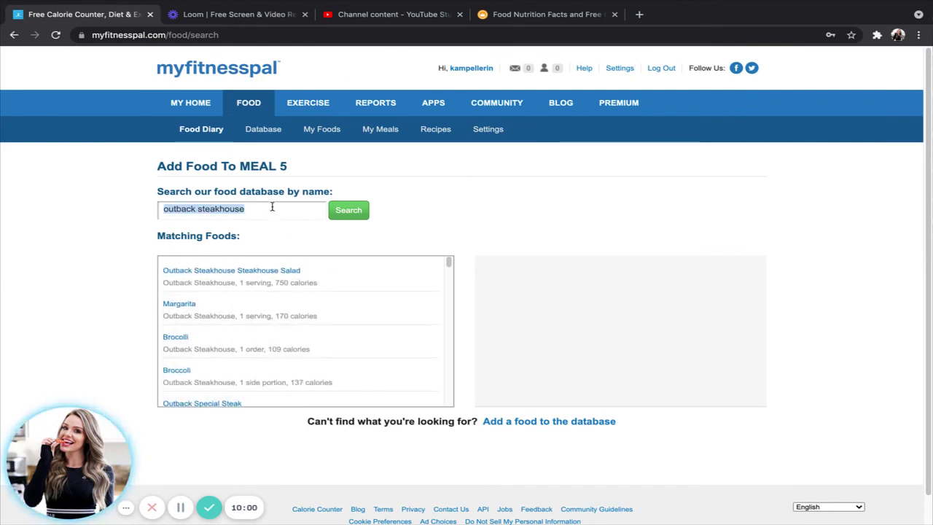
{"action": "key", "text": "BackSpace"}
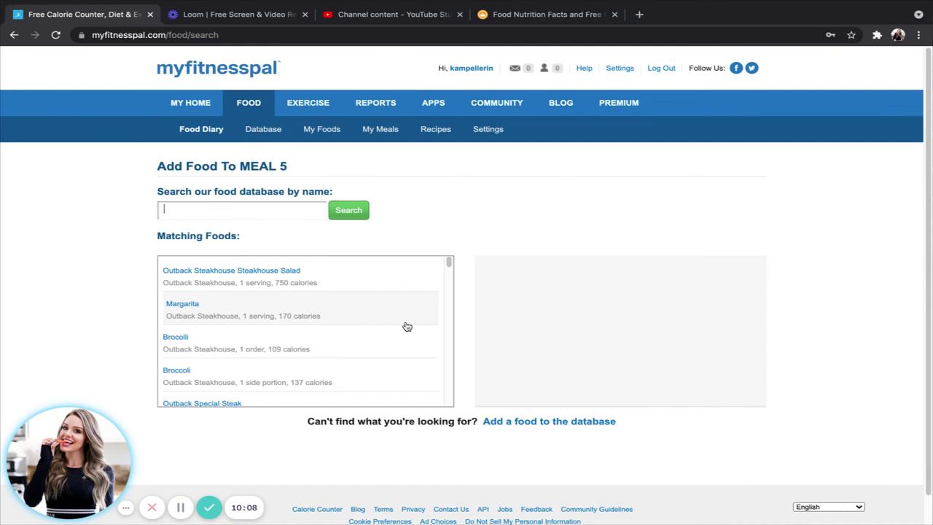
- Go back and reload the MyFitnessPal food search page
{"action": "left_click", "coordinate": [15, 35]}
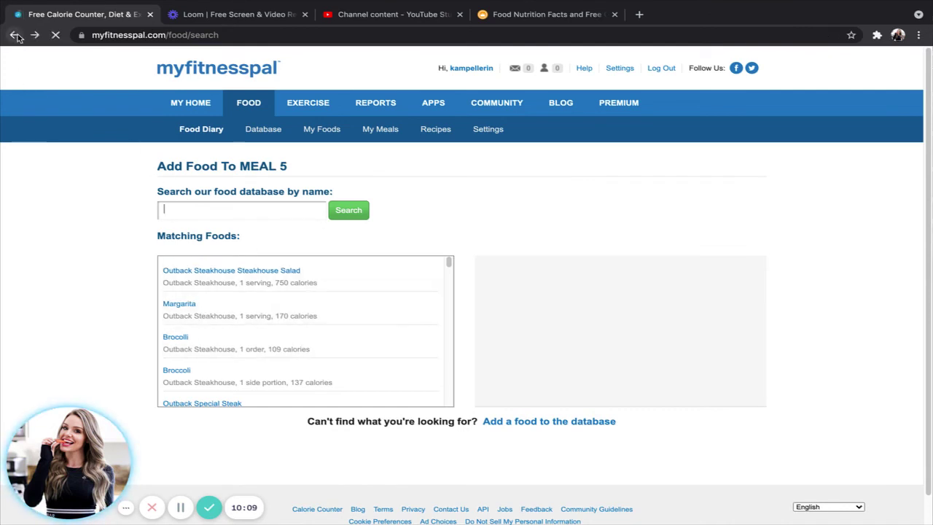
{"action": "left_click", "coordinate": [132, 38]}
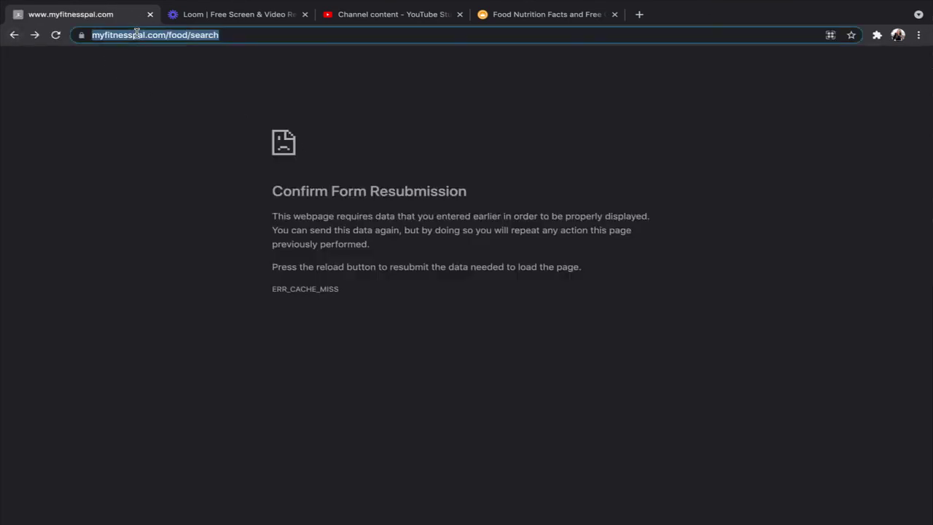
{"action": "key", "text": "Return"}
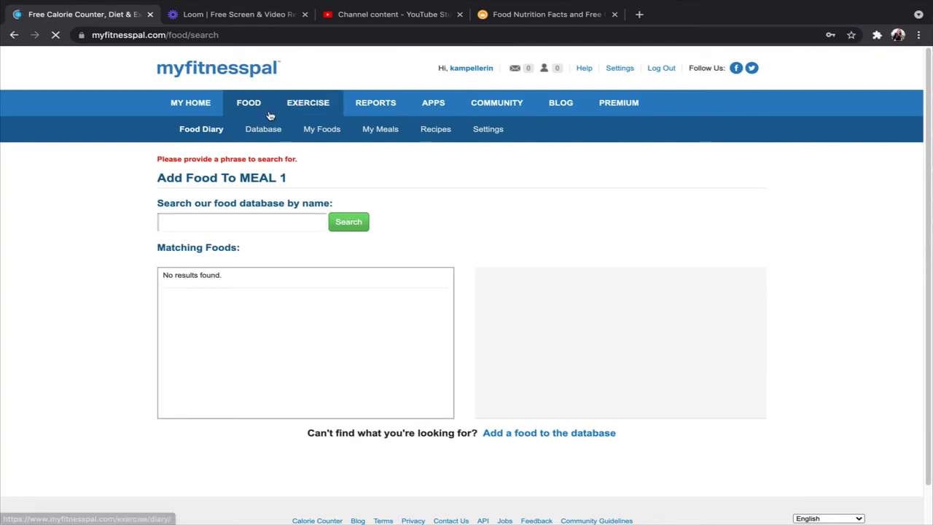
- Open the food diary and review Wednesday, August 4's meals
{"action": "left_click", "coordinate": [265, 112]}
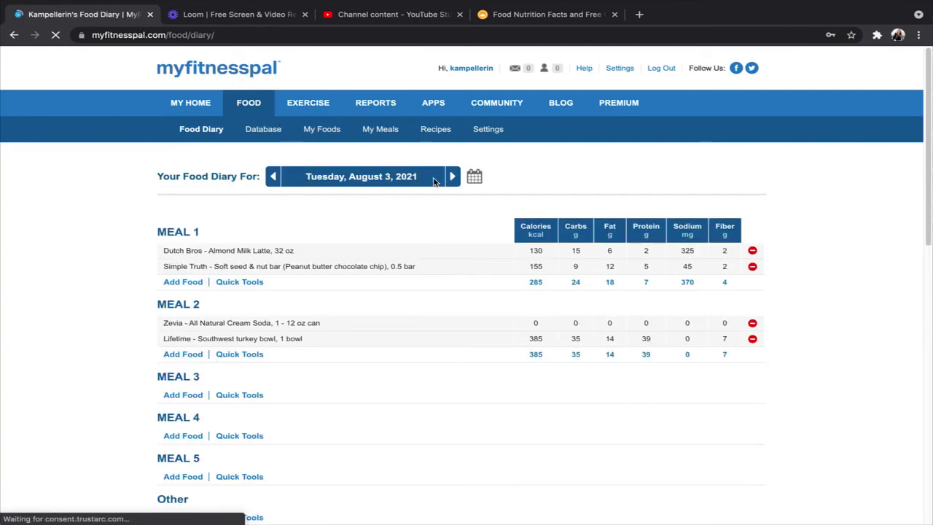
{"action": "left_click", "coordinate": [459, 180]}
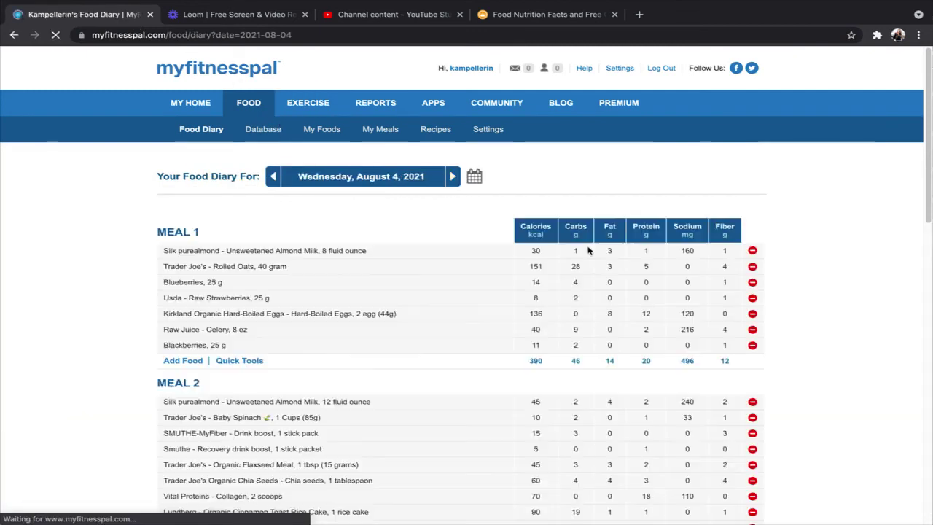
{"action": "scroll", "coordinate": [718, 331], "scroll_direction": "down", "scroll_amount": 3}
{"action": "scroll", "coordinate": [718, 331], "scroll_direction": "down", "scroll_amount": 7}
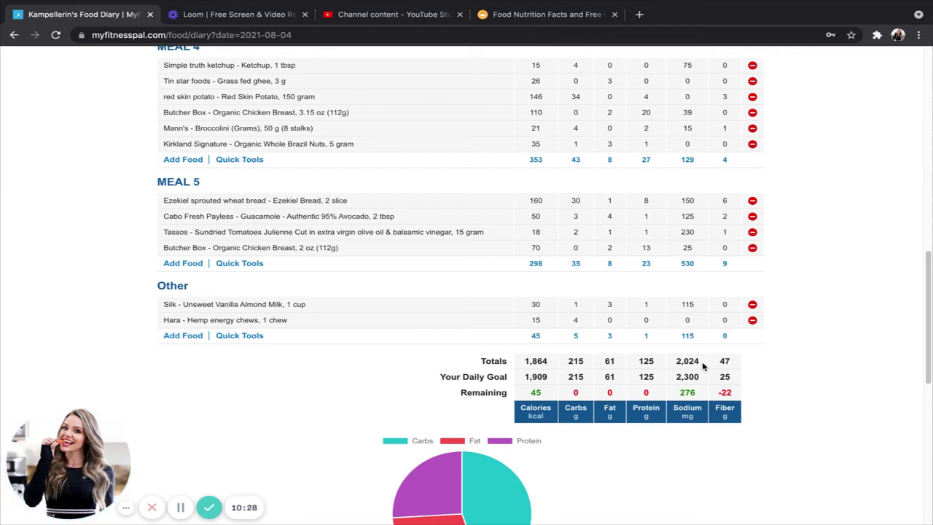
{"action": "scroll", "coordinate": [483, 263], "scroll_direction": "up", "scroll_amount": 8}
{"action": "scroll", "coordinate": [324, 150], "scroll_direction": "up", "scroll_amount": 3}
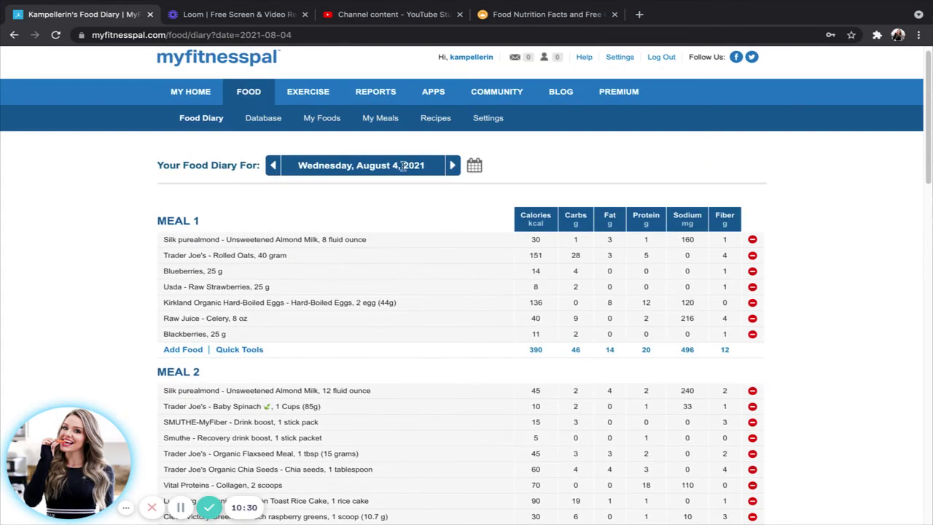
- Move to Thursday, August 5 and start adding a food to its Meal 5
{"action": "left_click", "coordinate": [452, 166]}
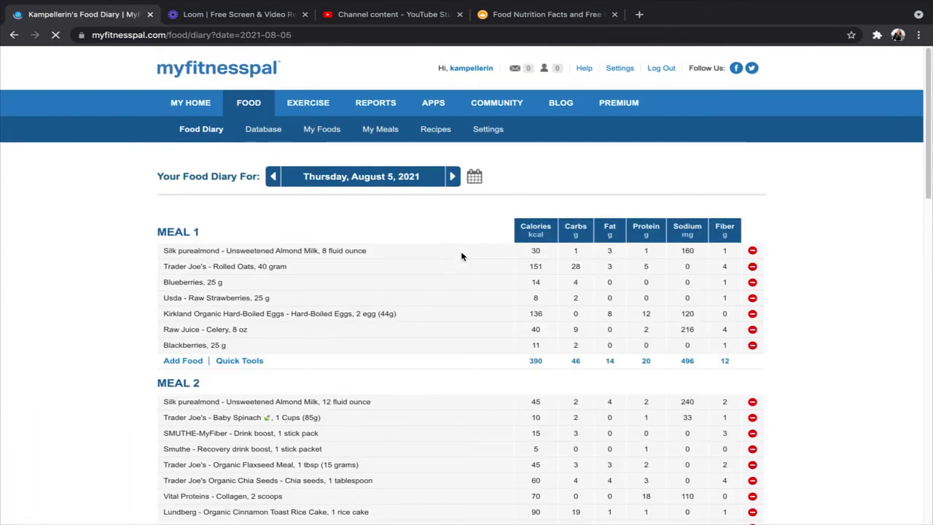
{"action": "scroll", "coordinate": [462, 254], "scroll_direction": "down", "scroll_amount": 6}
{"action": "scroll", "coordinate": [288, 340], "scroll_direction": "down", "scroll_amount": 3}
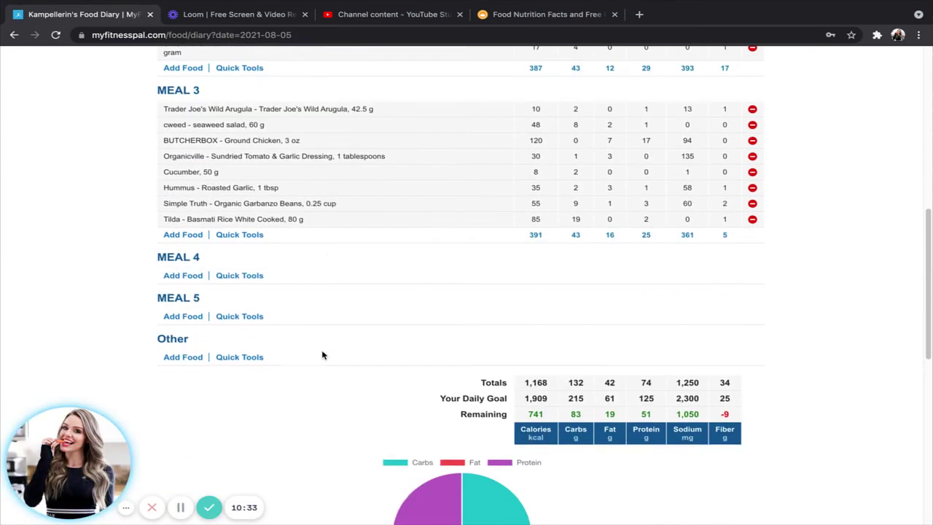
{"action": "left_click", "coordinate": [194, 193]}
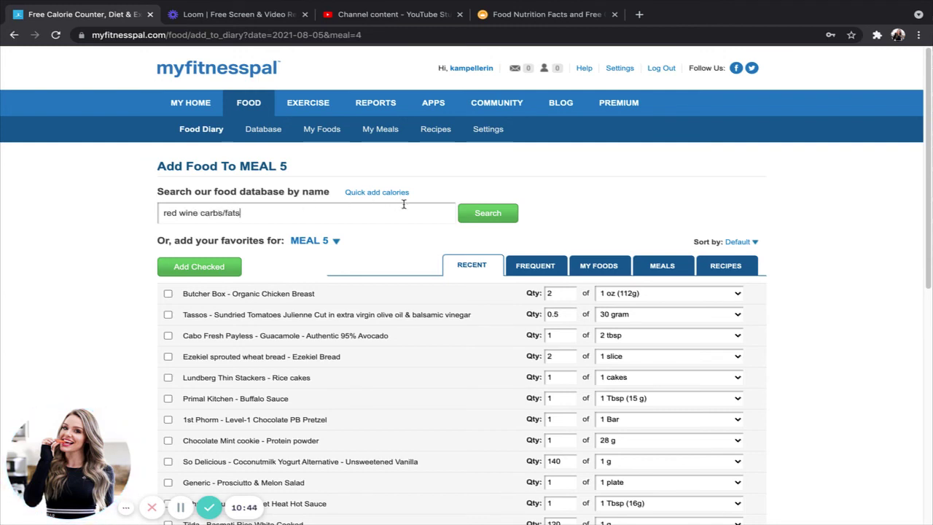
- Choose Cocobons Red Wine-carbs/fats from the results and set 8 servings of 1 oz for Meal 5
{"action": "left_click", "coordinate": [477, 213]}
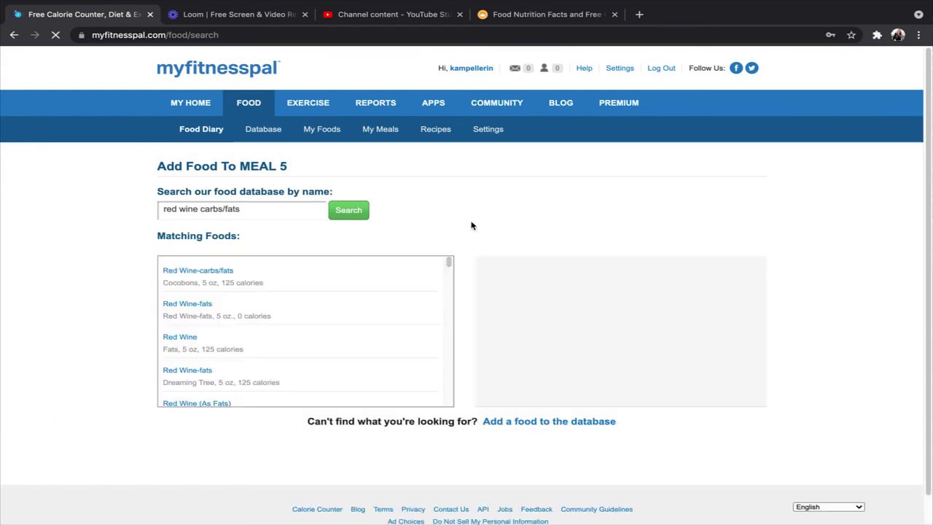
{"action": "left_click", "coordinate": [292, 283]}
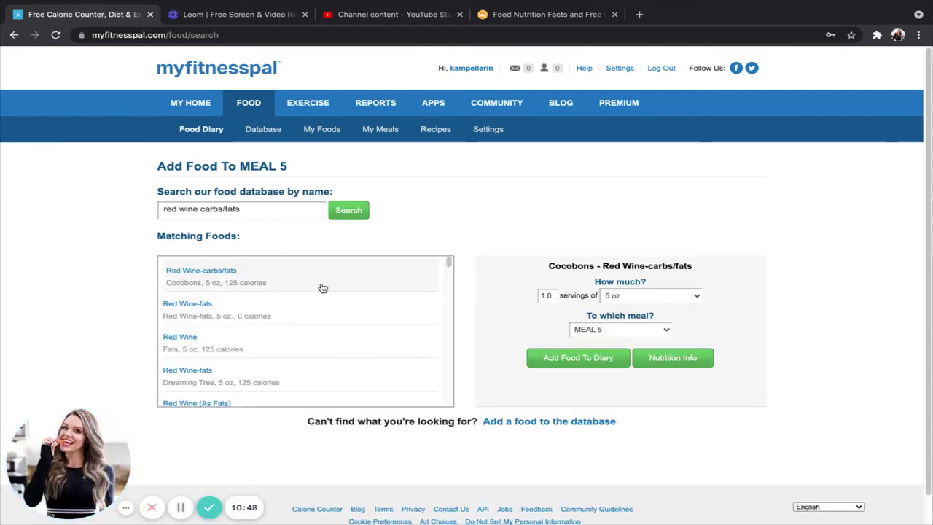
{"action": "left_click", "coordinate": [622, 298]}
{"action": "left_click", "coordinate": [619, 309]}
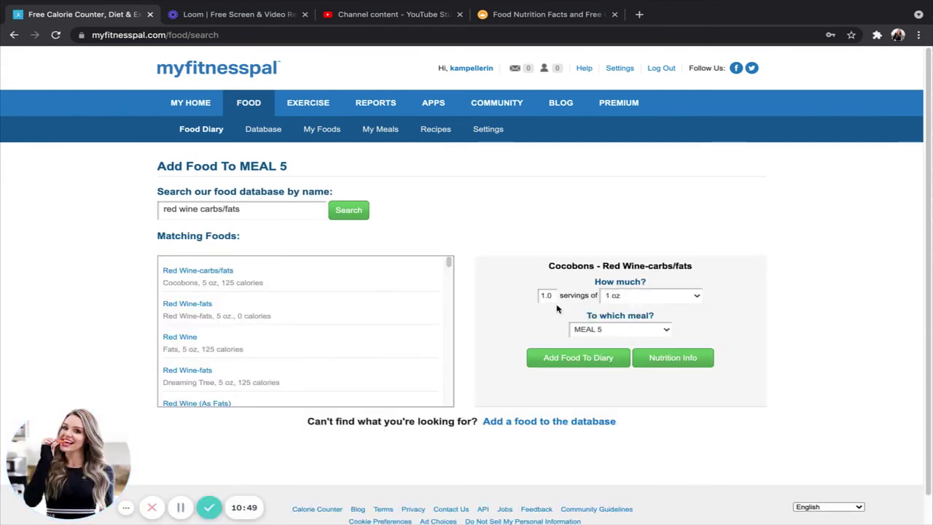
{"action": "double_click", "coordinate": [547, 295]}
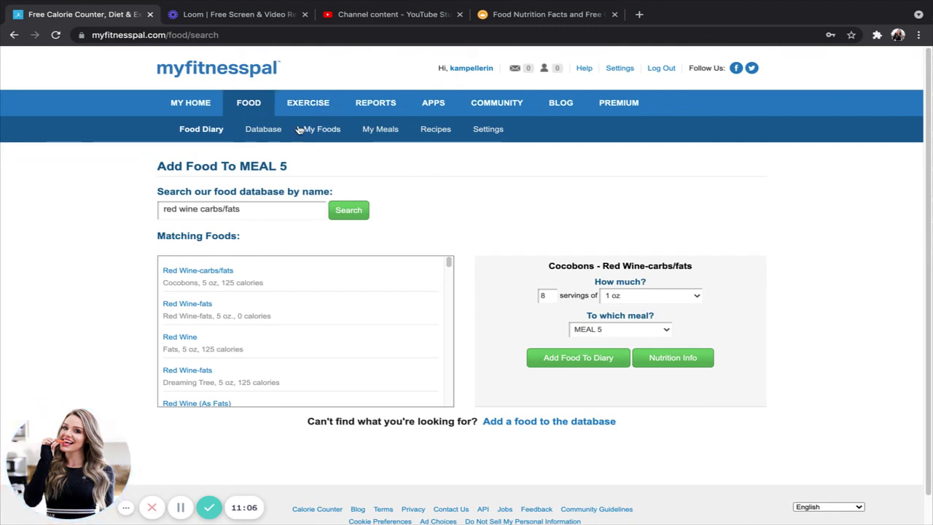
- Switch the food diary to Wednesday, August 4, 2021 and scroll through its meal entries
{"action": "left_click", "coordinate": [249, 108]}
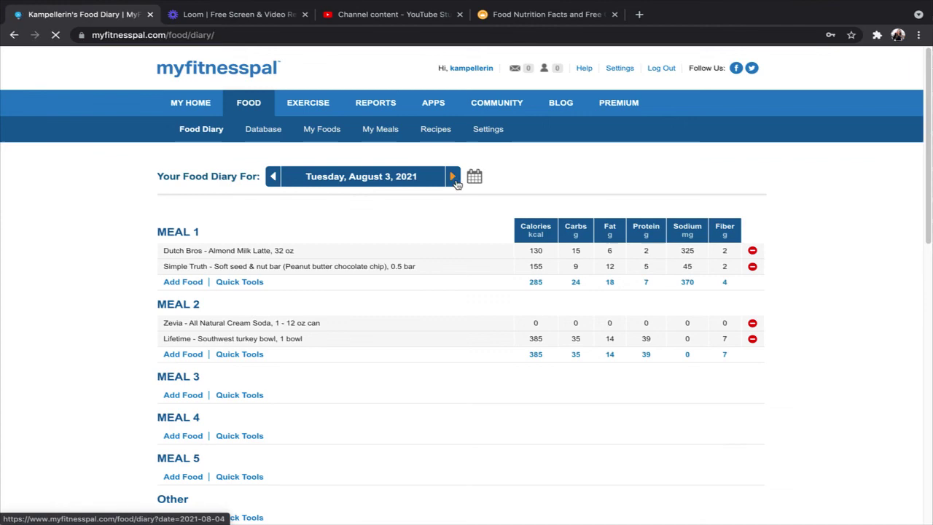
{"action": "left_click", "coordinate": [454, 179]}
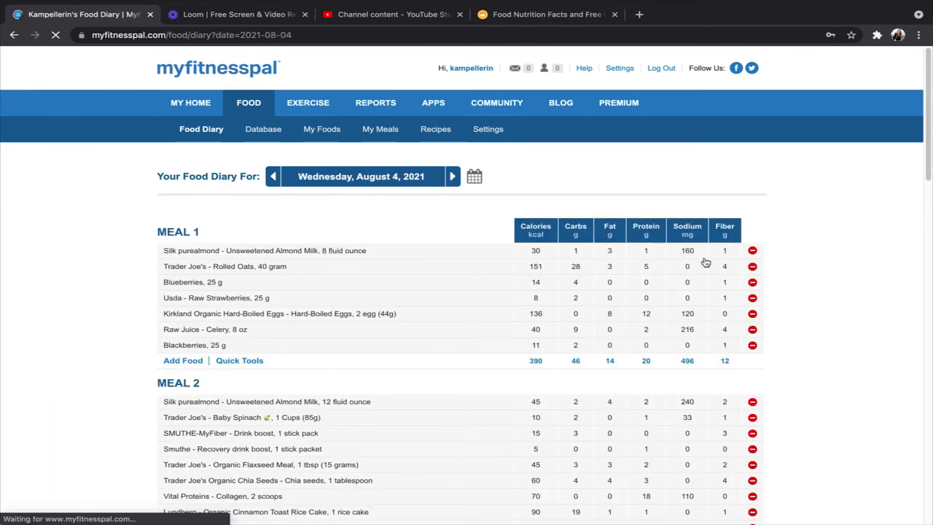
{"action": "scroll", "coordinate": [706, 263], "scroll_direction": "down", "scroll_amount": 6}
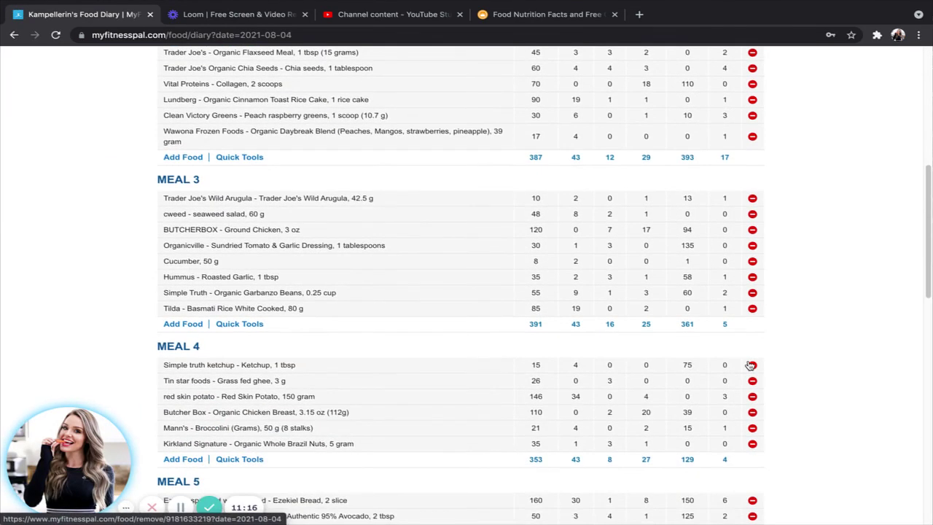
{"action": "scroll", "coordinate": [766, 368], "scroll_direction": "down", "scroll_amount": 2}
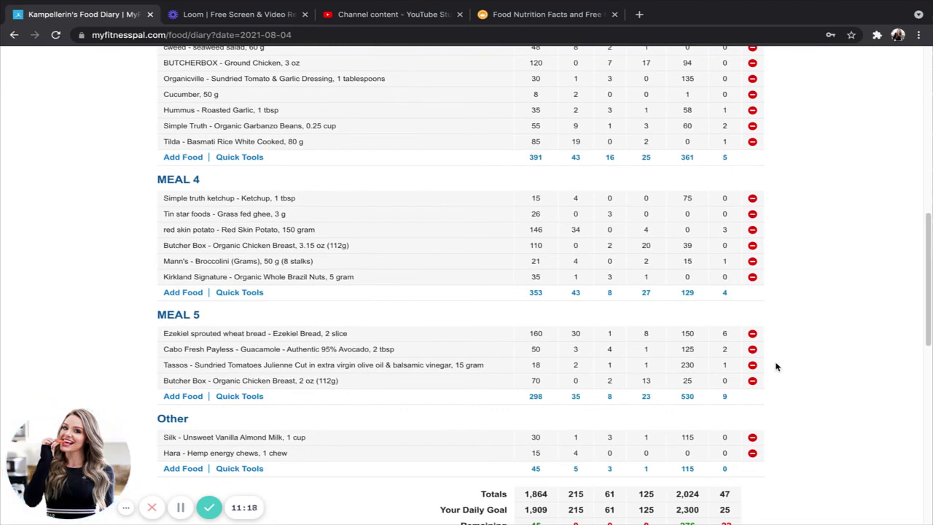
{"action": "scroll", "coordinate": [849, 296], "scroll_direction": "down", "scroll_amount": 1}
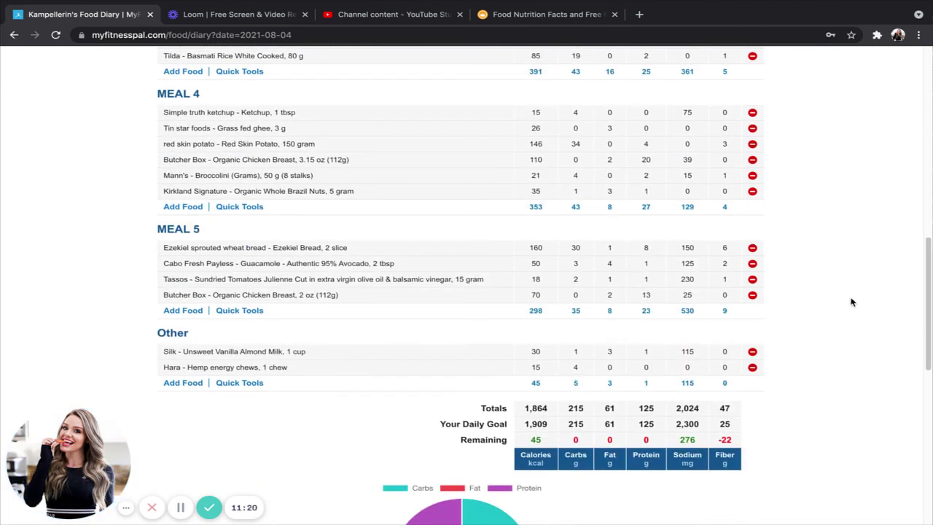
{"action": "scroll", "coordinate": [851, 300], "scroll_direction": "up", "scroll_amount": 2}
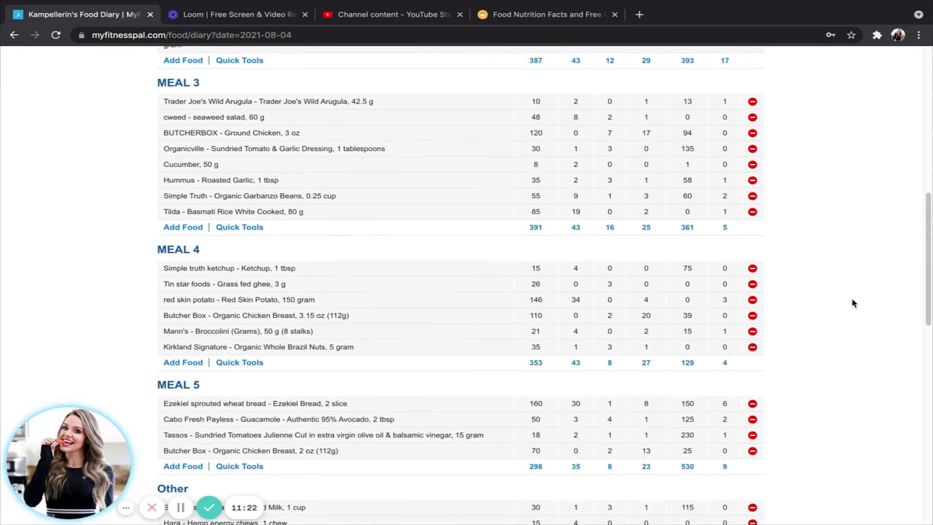
{"action": "scroll", "coordinate": [852, 304], "scroll_direction": "up", "scroll_amount": 1}
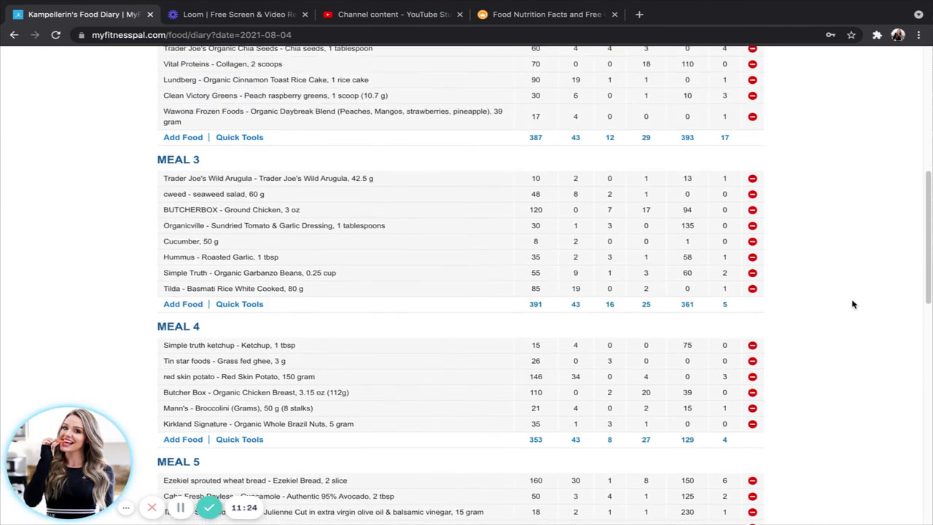
{"action": "scroll", "coordinate": [852, 304], "scroll_direction": "down", "scroll_amount": 3}
{"action": "scroll", "coordinate": [853, 310], "scroll_direction": "down", "scroll_amount": 1}
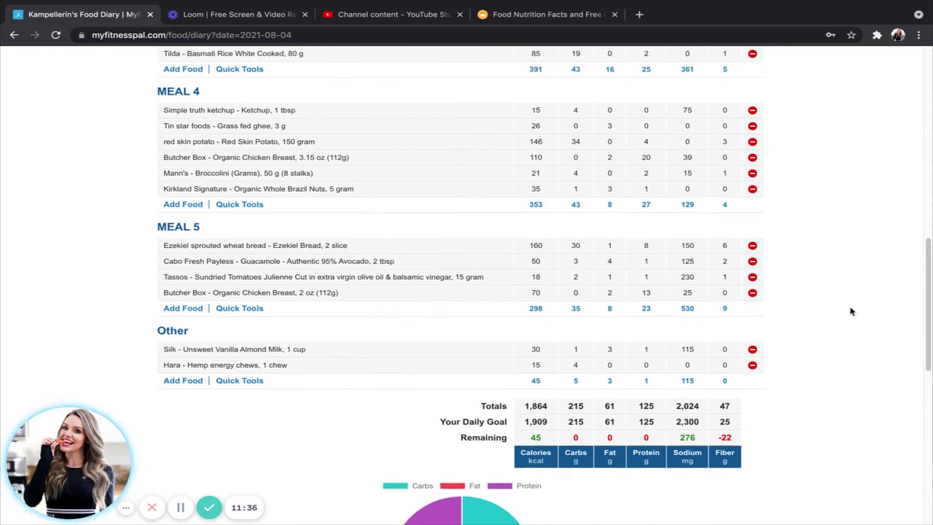
- Review the 1,864-calorie totals, highlighting 0 g carbs and fat remaining, then return to the top
{"action": "scroll", "coordinate": [850, 312], "scroll_direction": "up", "scroll_amount": 4}
{"action": "scroll", "coordinate": [851, 315], "scroll_direction": "down", "scroll_amount": 3}
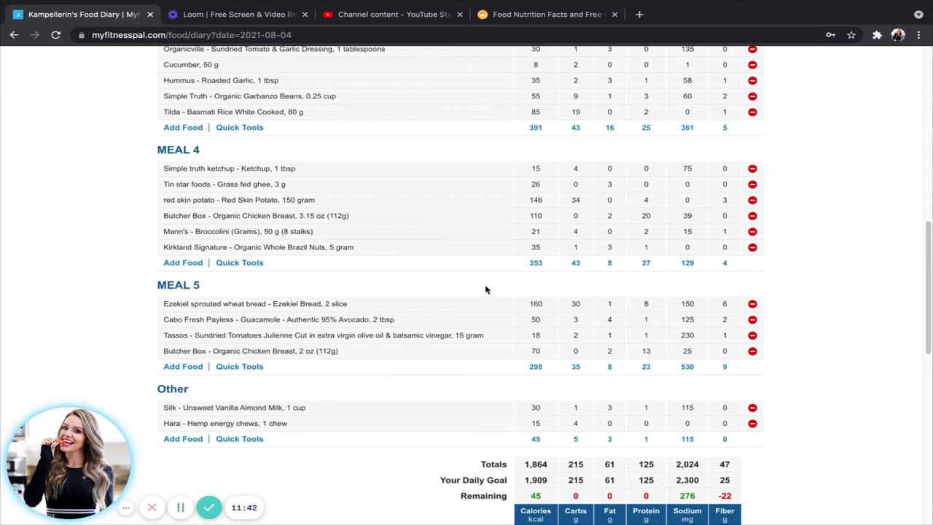
{"action": "scroll", "coordinate": [535, 318], "scroll_direction": "down", "scroll_amount": 1}
{"action": "left_click_drag", "start_coordinate": [573, 413], "coordinate": [645, 409]}
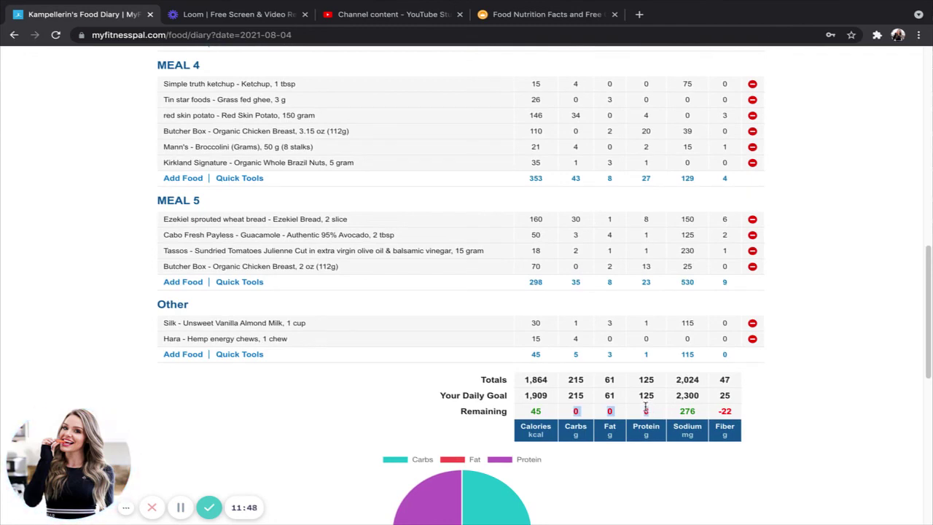
{"action": "left_click", "coordinate": [785, 371]}
{"action": "scroll", "coordinate": [802, 369], "scroll_direction": "up", "scroll_amount": 4}
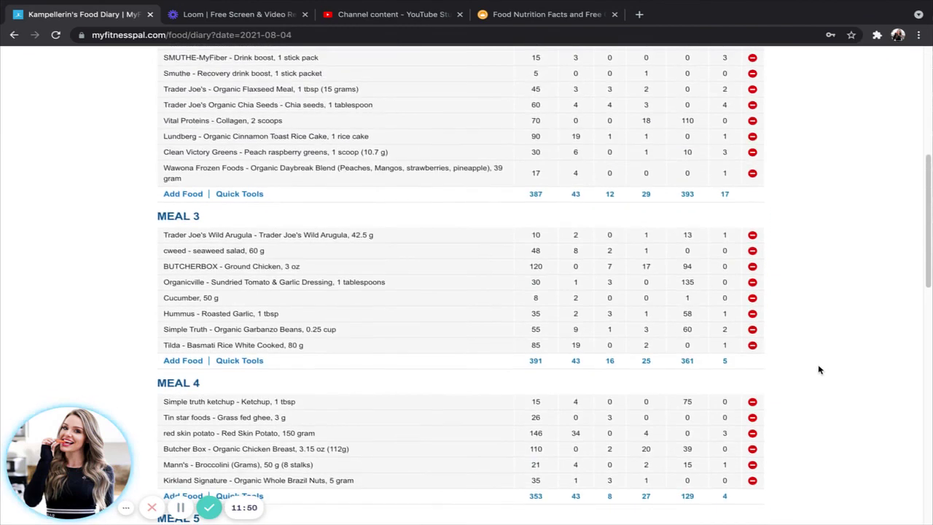
{"action": "scroll", "coordinate": [823, 372], "scroll_direction": "up", "scroll_amount": 5}
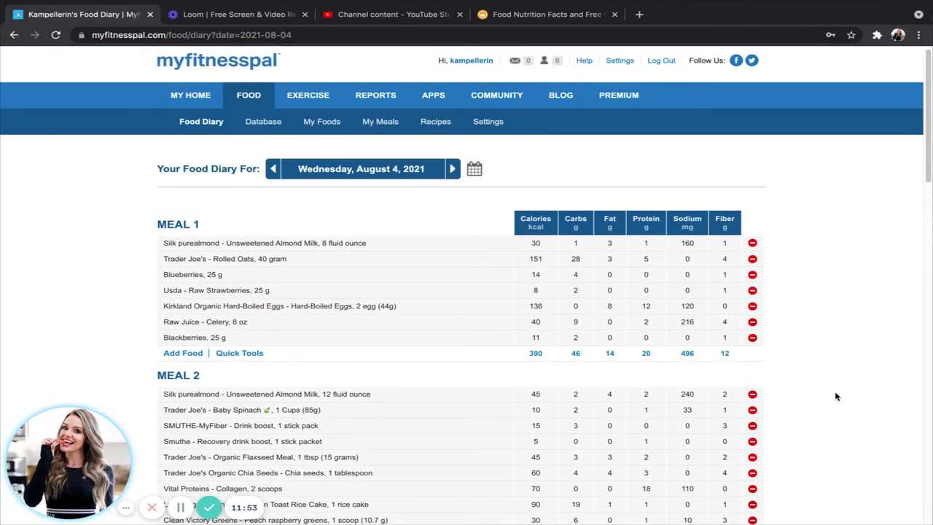
{"action": "scroll", "coordinate": [838, 401], "scroll_direction": "down", "scroll_amount": 4}
{"action": "scroll", "coordinate": [849, 409], "scroll_direction": "up", "scroll_amount": 3}
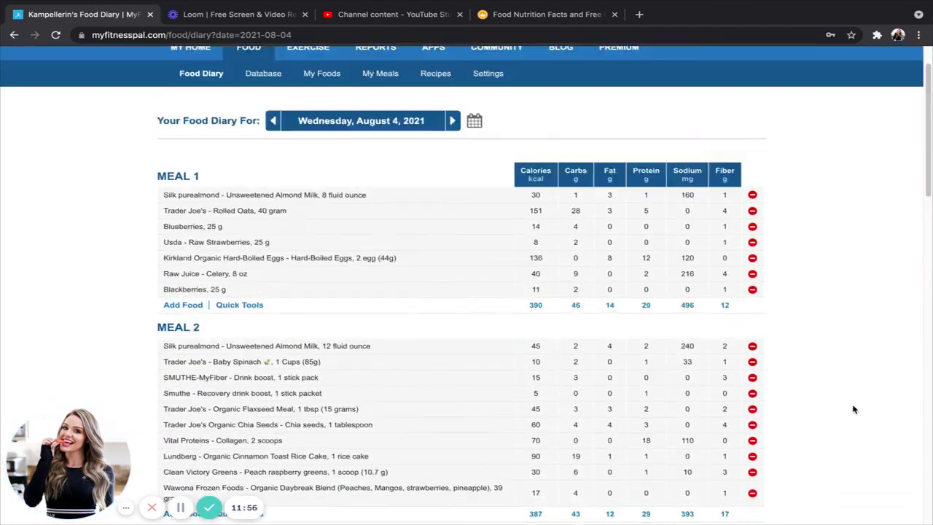
{"action": "scroll", "coordinate": [853, 409], "scroll_direction": "up", "scroll_amount": 2}
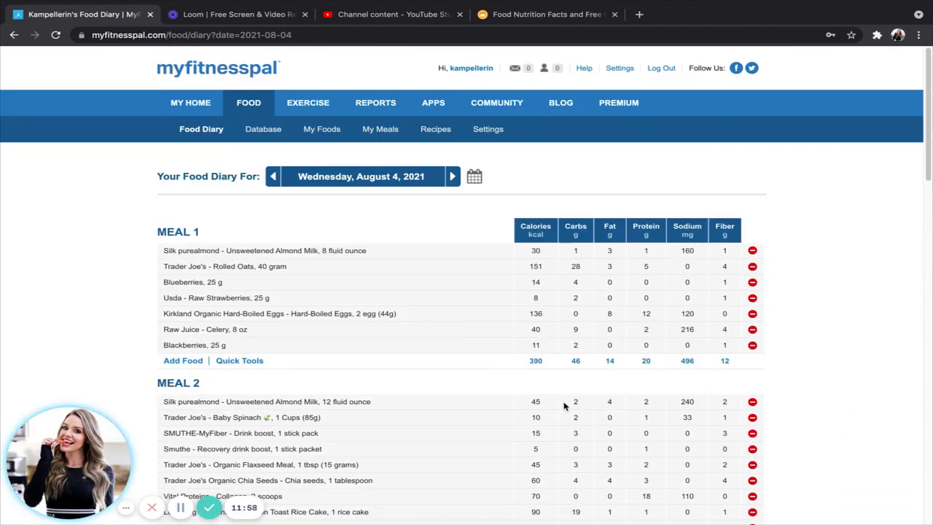